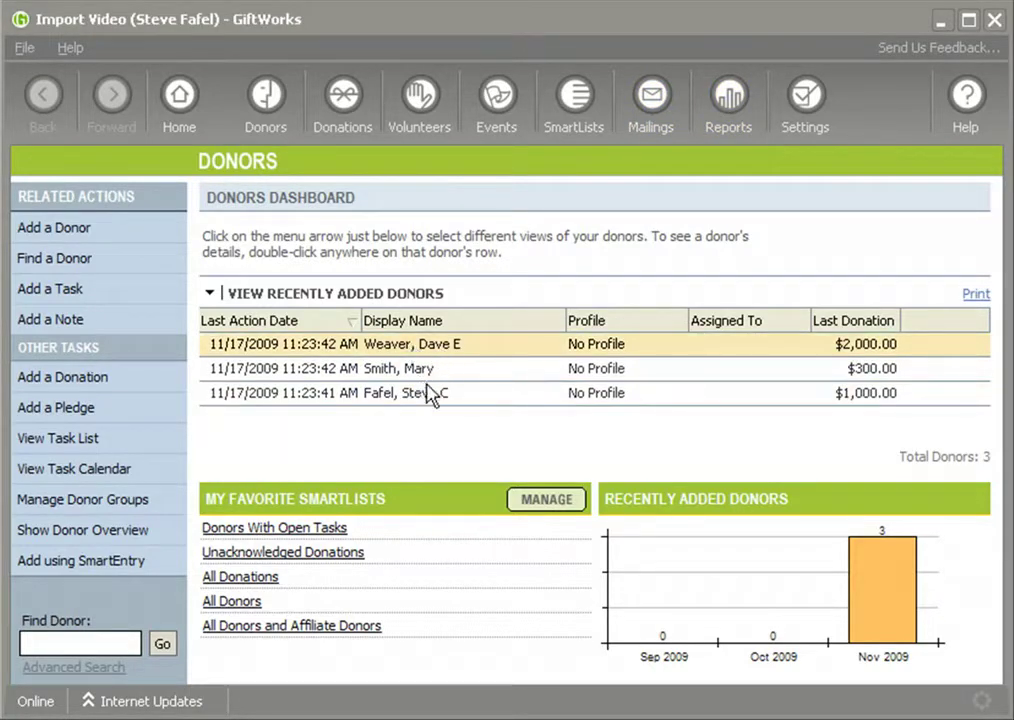
Step: Open the full record of the recently added donor whose last donation was $1,000.00
{"action": "double_click", "coordinate": [441, 395]}
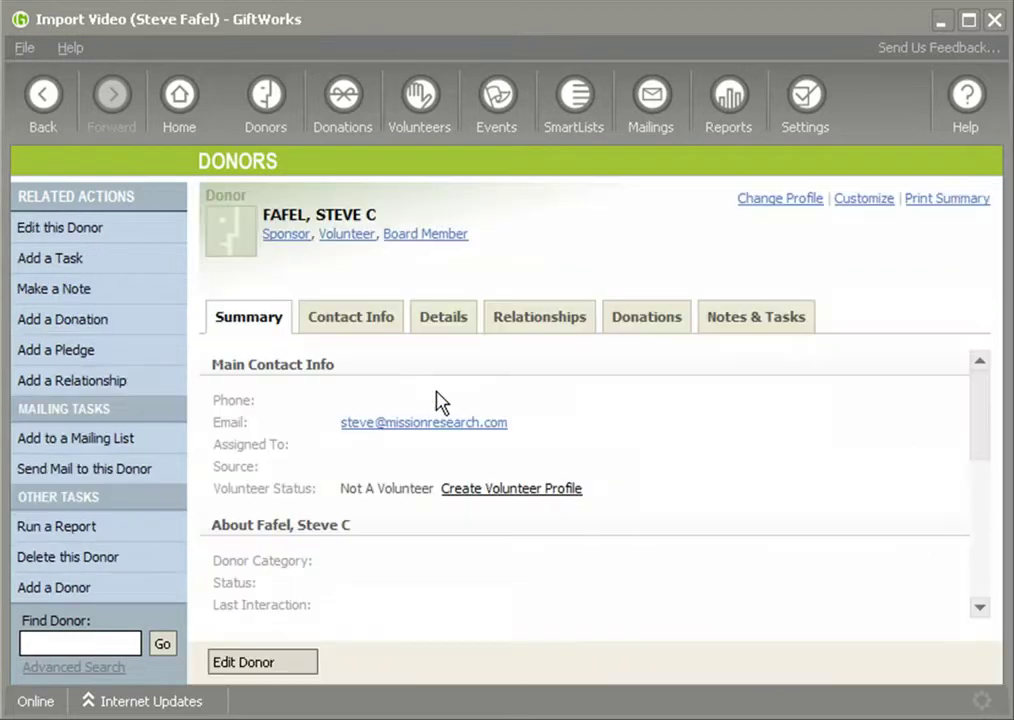
Step: Review the donor's imported contact information and address
{"action": "left_click", "coordinate": [366, 330]}
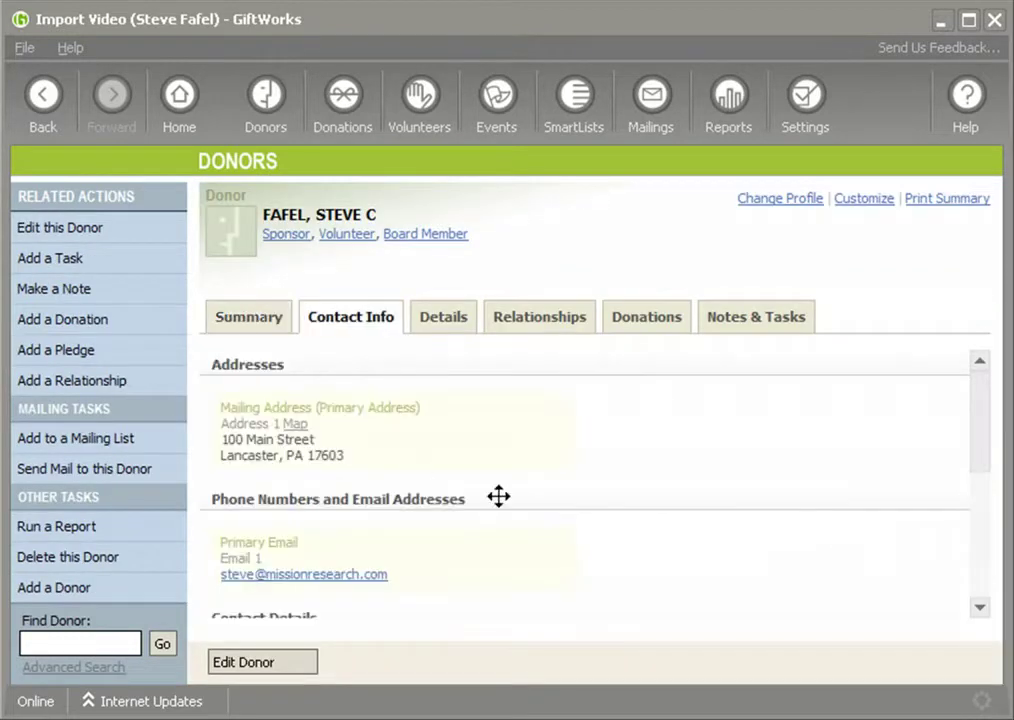
{"action": "left_click_drag", "start_coordinate": [989, 435], "coordinate": [980, 489]}
{"action": "left_click_drag", "start_coordinate": [347, 522], "coordinate": [913, 523]}
{"action": "scroll", "coordinate": [364, 437], "scroll_direction": "up", "scroll_amount": 3}
{"action": "left_click_drag", "start_coordinate": [224, 439], "coordinate": [400, 586]}
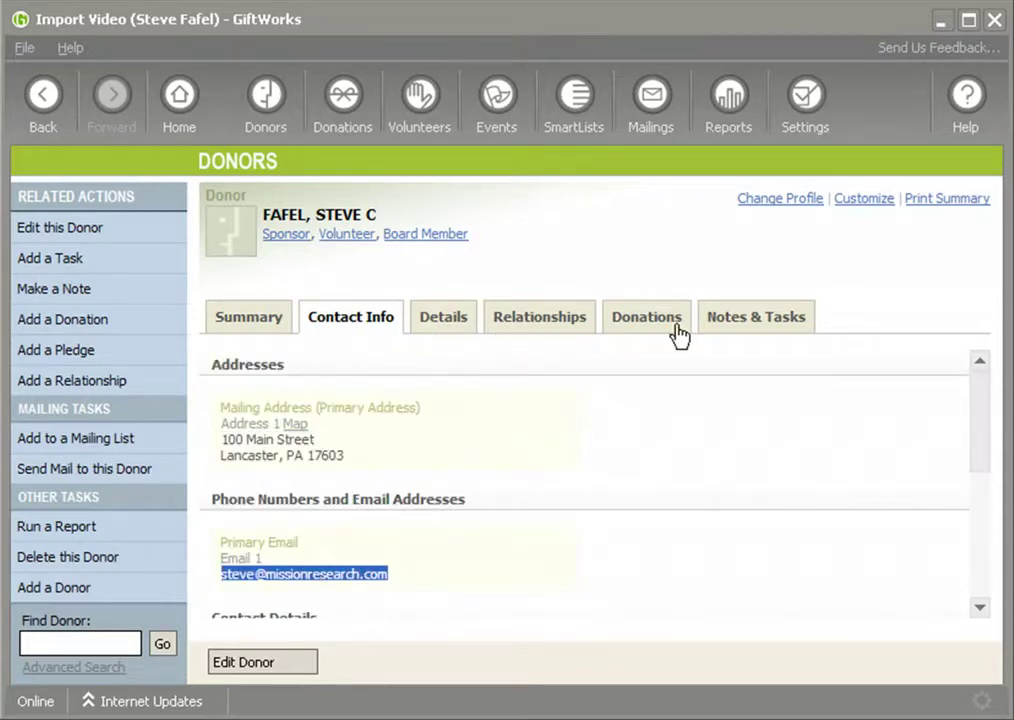
Step: Check the donor's groups and the $1,000.00 and $100.00 gifts, then return to the Donors dashboard
{"action": "left_click", "coordinate": [464, 325]}
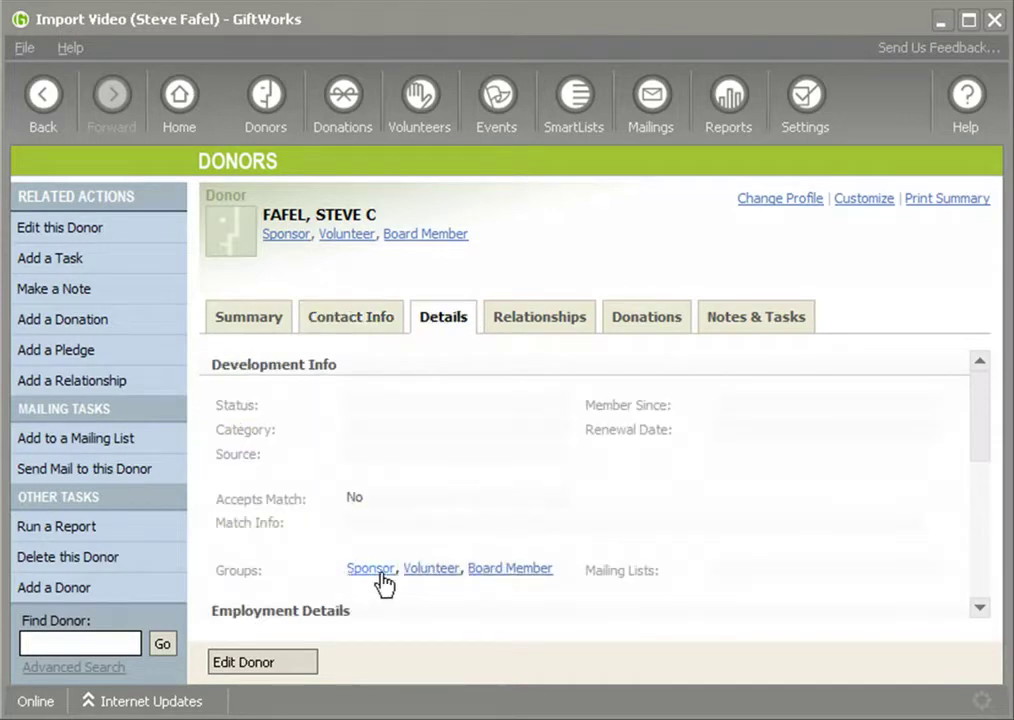
{"action": "left_click", "coordinate": [651, 320]}
{"action": "left_click_drag", "start_coordinate": [493, 559], "coordinate": [563, 573]}
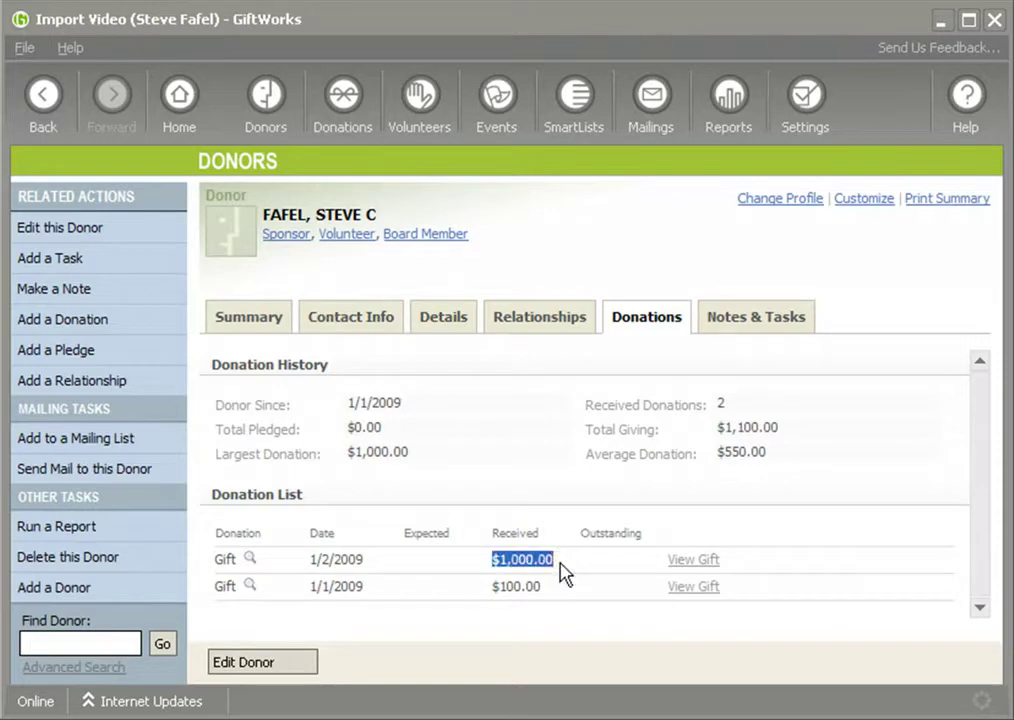
{"action": "left_click_drag", "start_coordinate": [490, 587], "coordinate": [596, 603]}
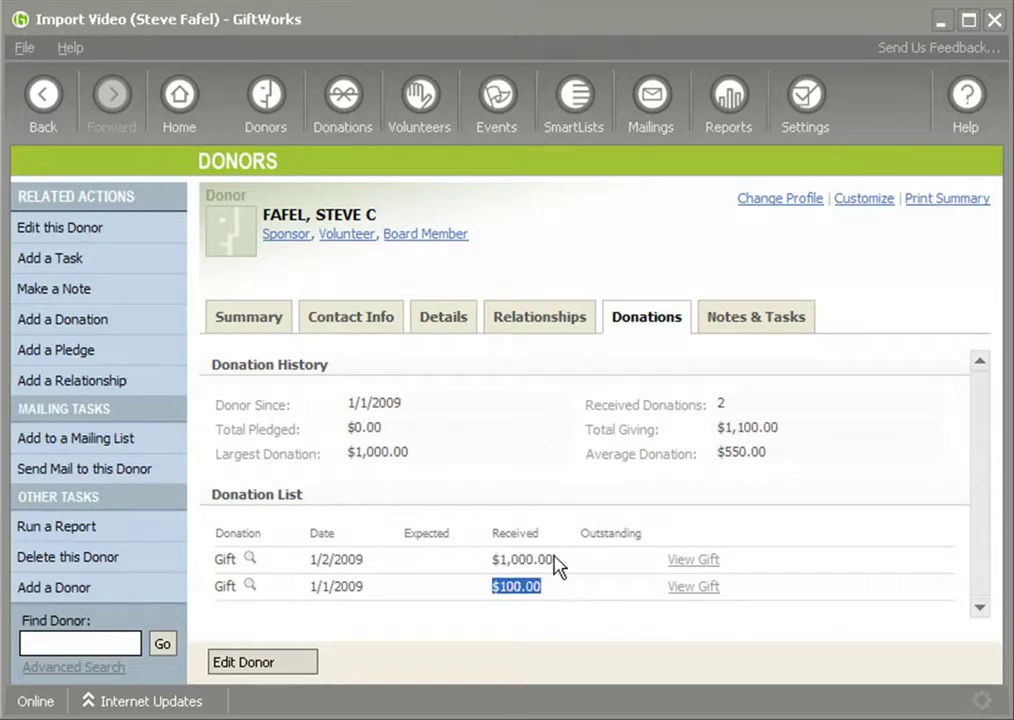
{"action": "left_click", "coordinate": [268, 100]}
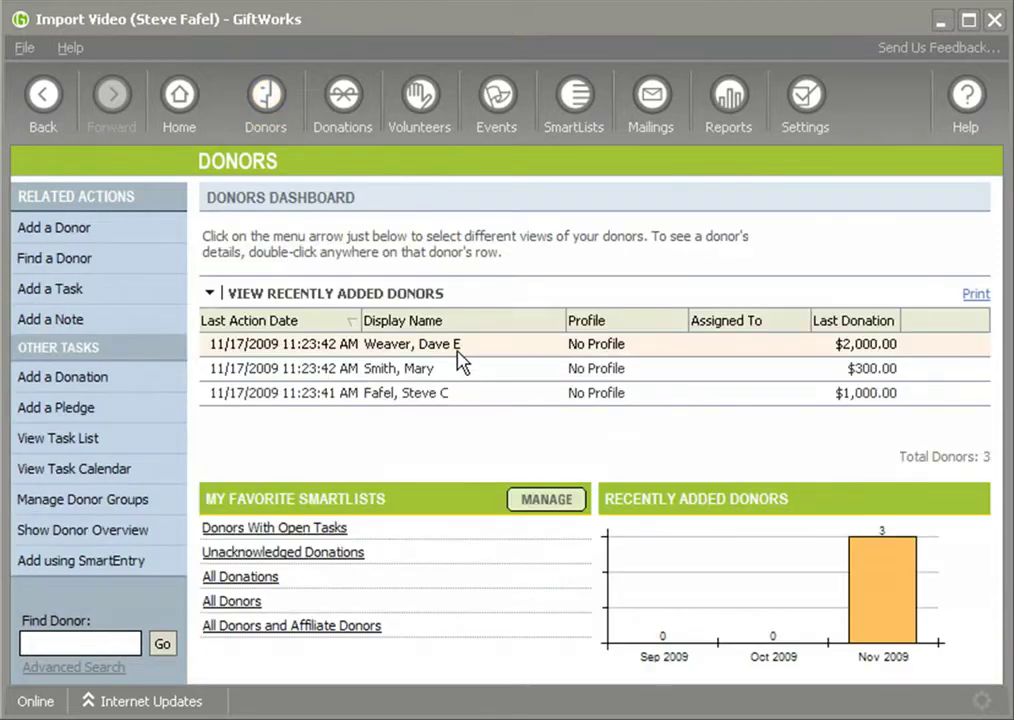
{"action": "left_click", "coordinate": [448, 393]}
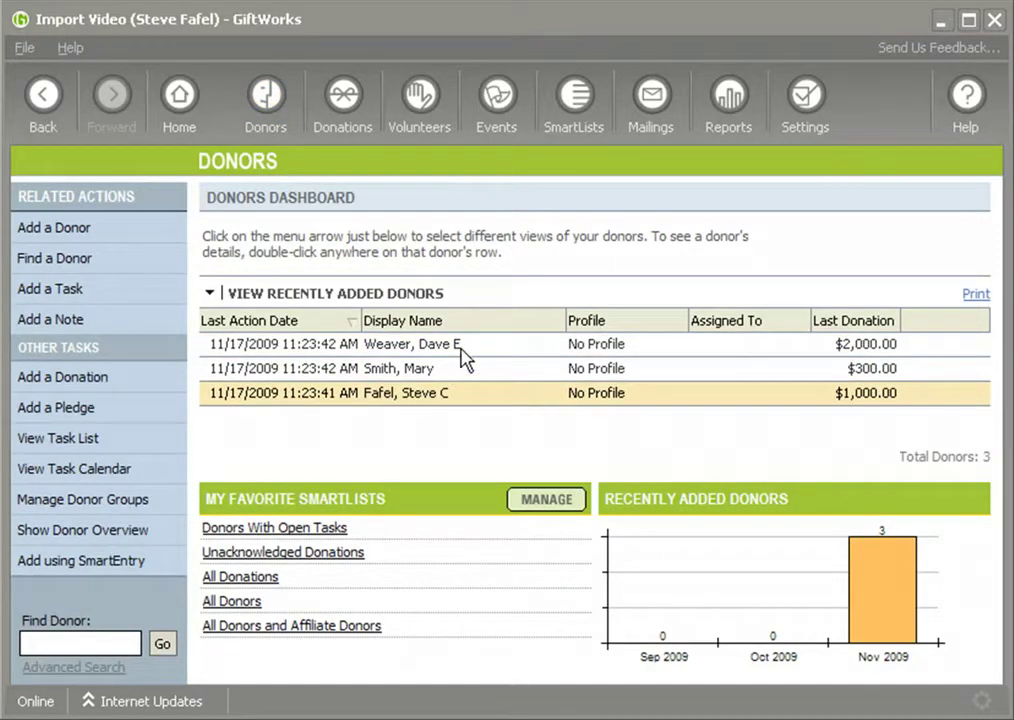
{"action": "left_click", "coordinate": [455, 343]}
{"action": "left_click", "coordinate": [450, 368]}
{"action": "left_click", "coordinate": [453, 396]}
{"action": "left_click", "coordinate": [455, 350]}
{"action": "left_click", "coordinate": [447, 373]}
{"action": "left_click", "coordinate": [448, 396]}
Step: Start a new file import from Settings > Database and Maintenance > Import and export data
{"action": "left_click", "coordinate": [808, 133]}
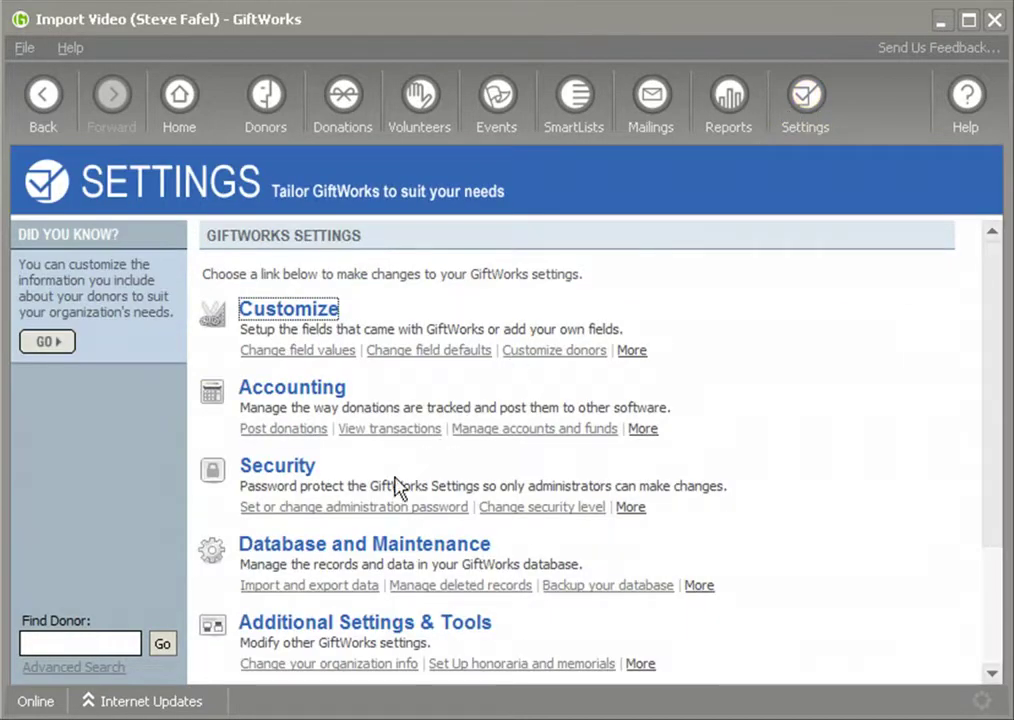
{"action": "left_click", "coordinate": [344, 548]}
{"action": "left_click", "coordinate": [293, 281]}
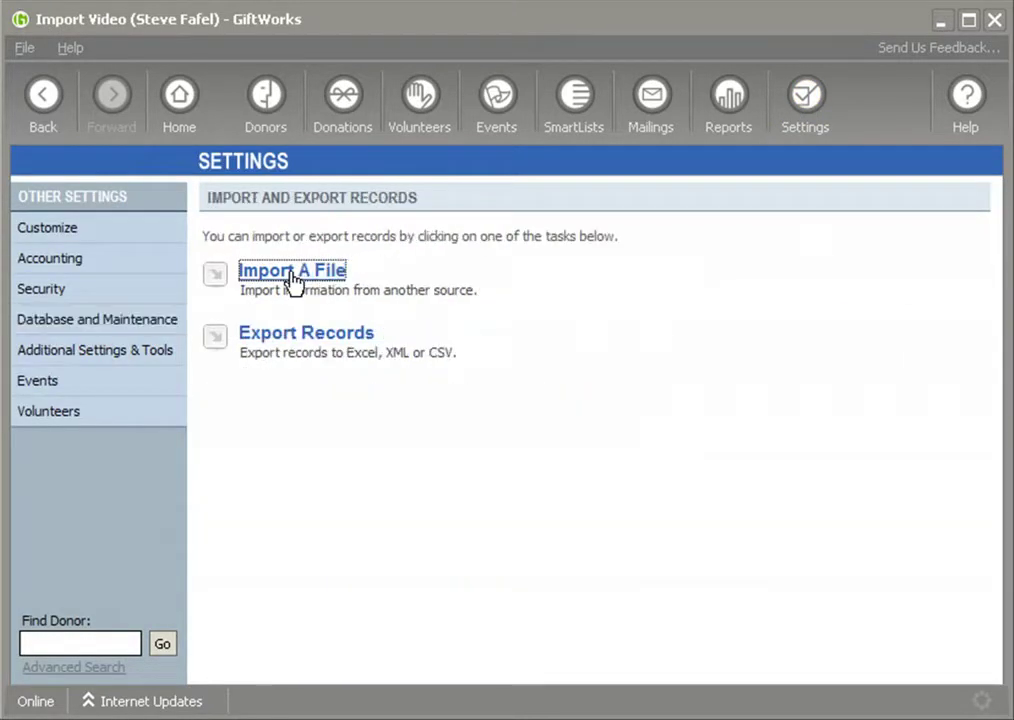
{"action": "left_click", "coordinate": [293, 281]}
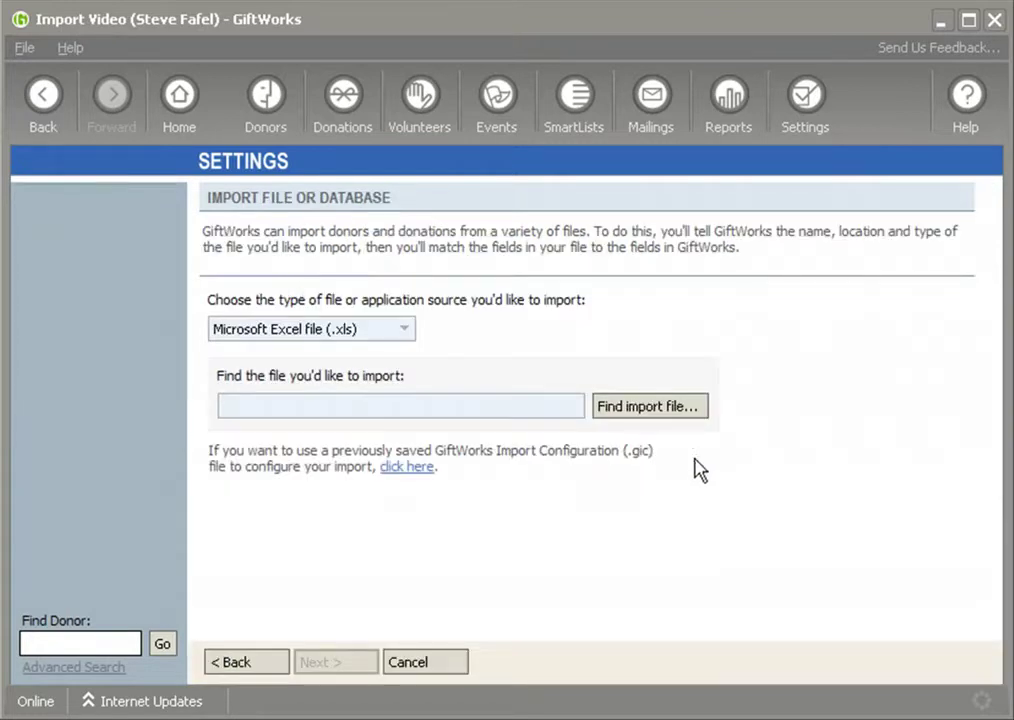
Step: Choose Import2.xls from the ImportTour folder as the import source file
{"action": "left_click", "coordinate": [660, 410]}
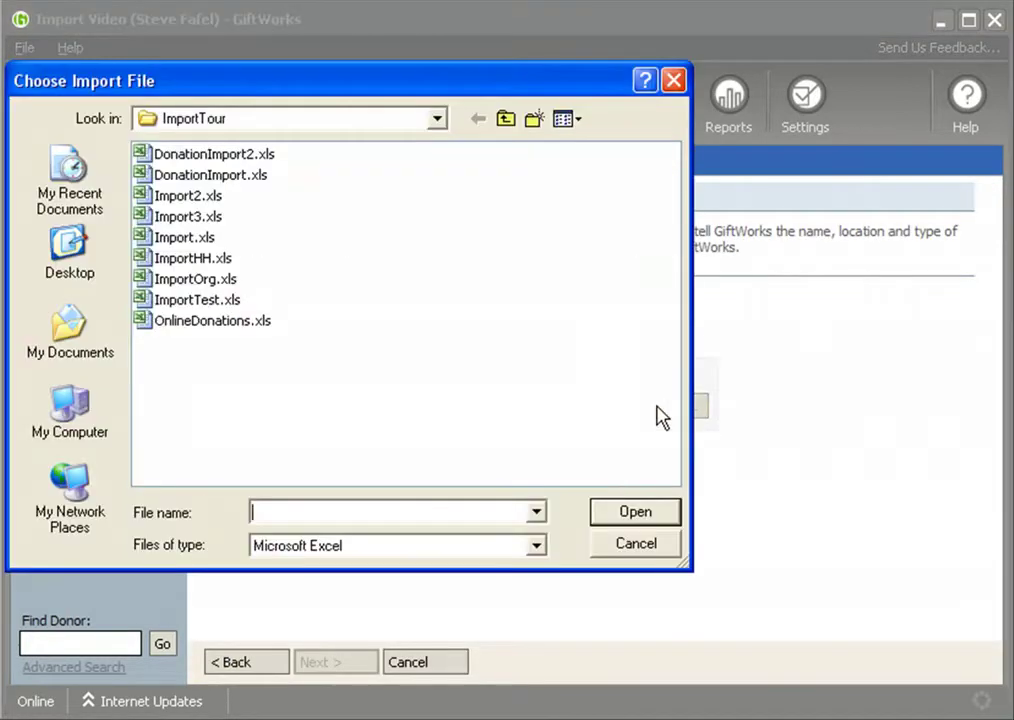
{"action": "double_click", "coordinate": [140, 197]}
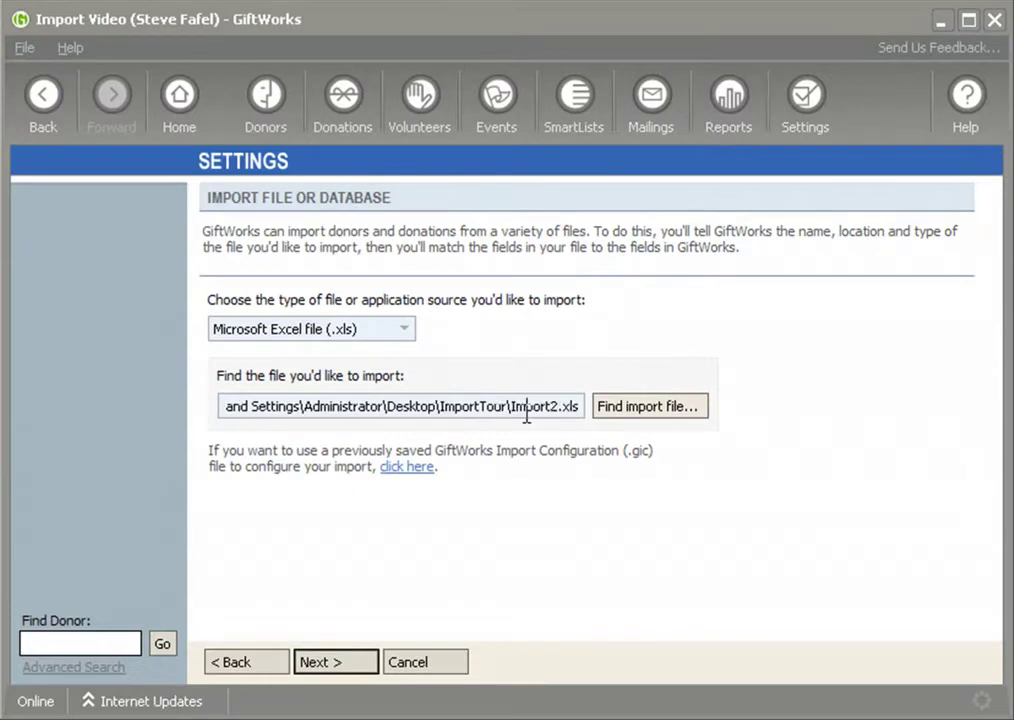
{"action": "left_click_drag", "start_coordinate": [511, 407], "coordinate": [640, 425]}
{"action": "left_click", "coordinate": [345, 662]}
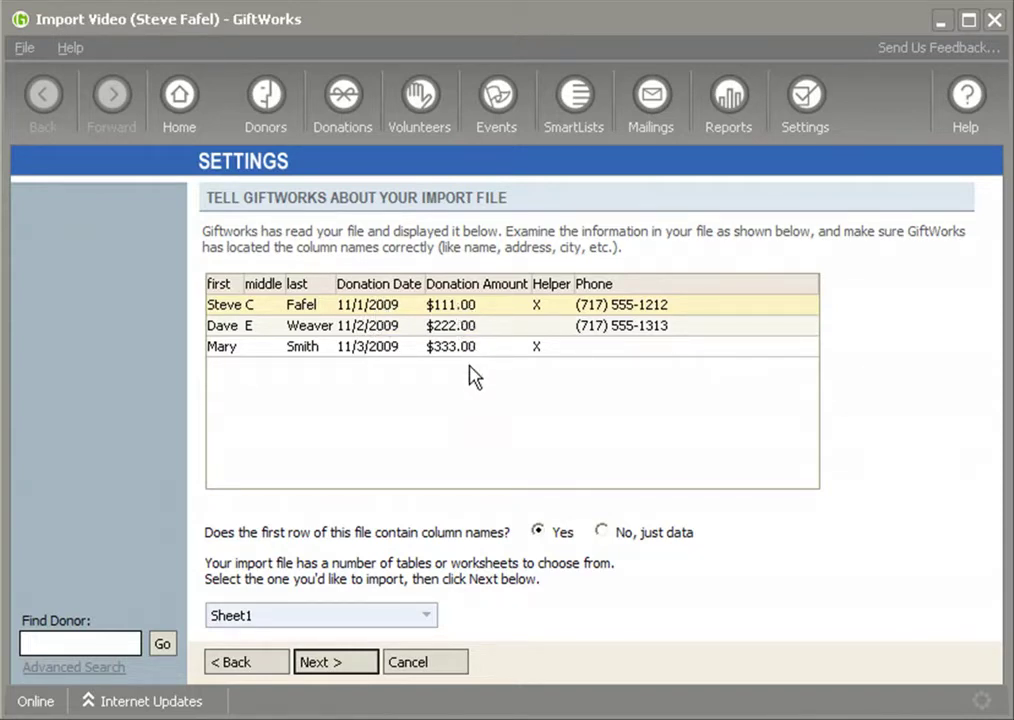
Step: Widen the Helper column and check the three preview rows, keeping Sheet1 with first-row column names
{"action": "left_click_drag", "start_coordinate": [575, 287], "coordinate": [597, 287]}
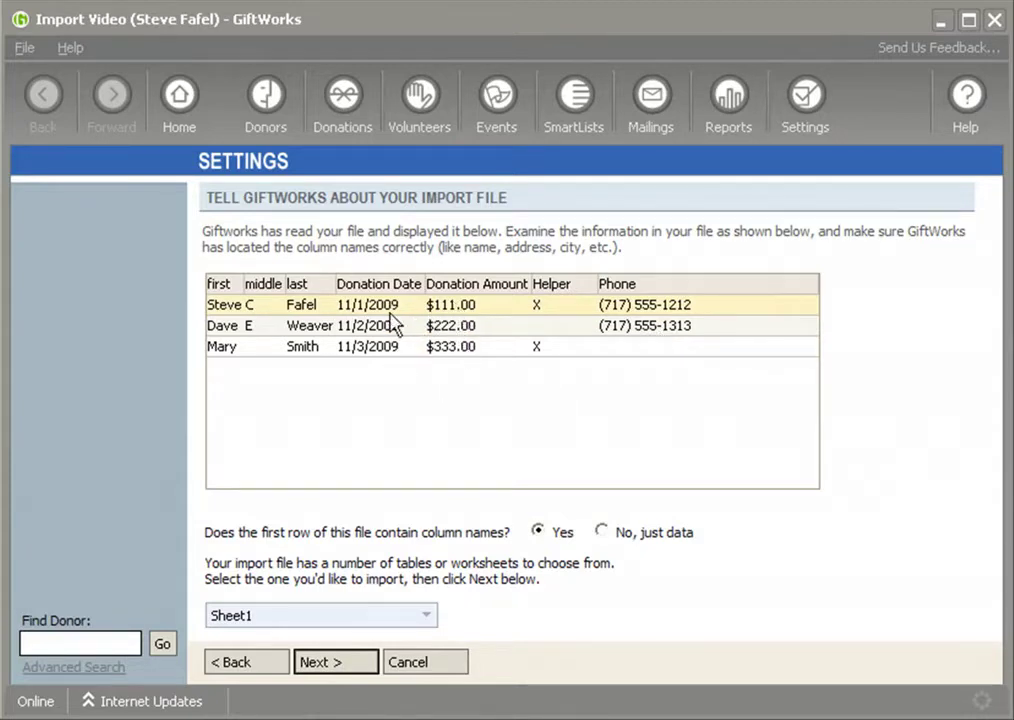
{"action": "left_click", "coordinate": [536, 349]}
{"action": "left_click", "coordinate": [652, 330]}
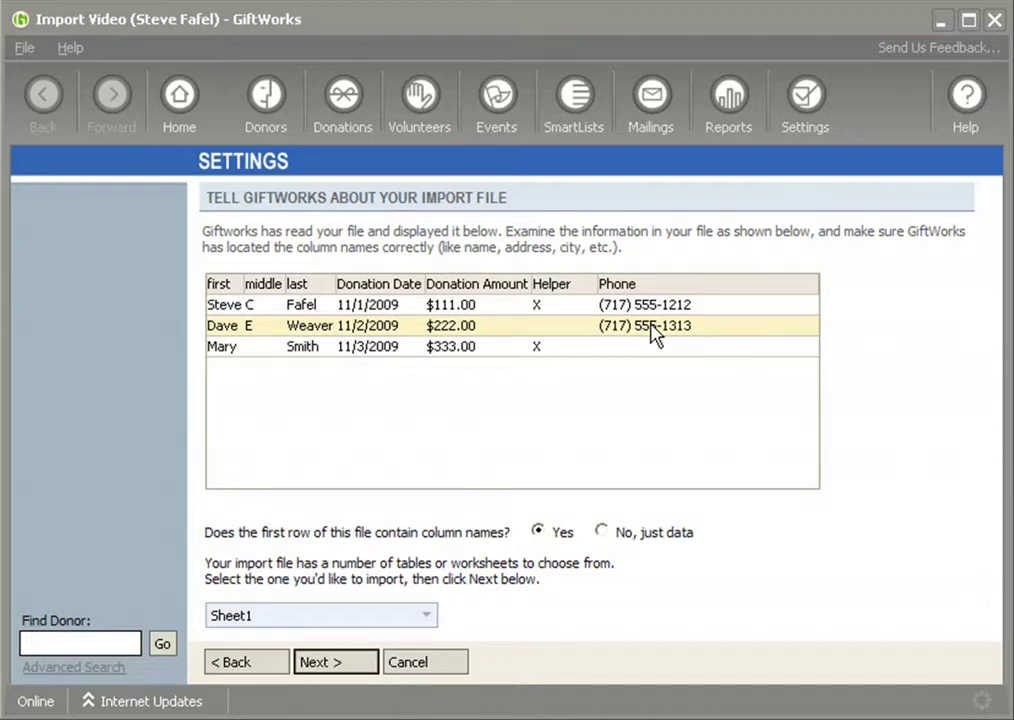
{"action": "left_click", "coordinate": [291, 312]}
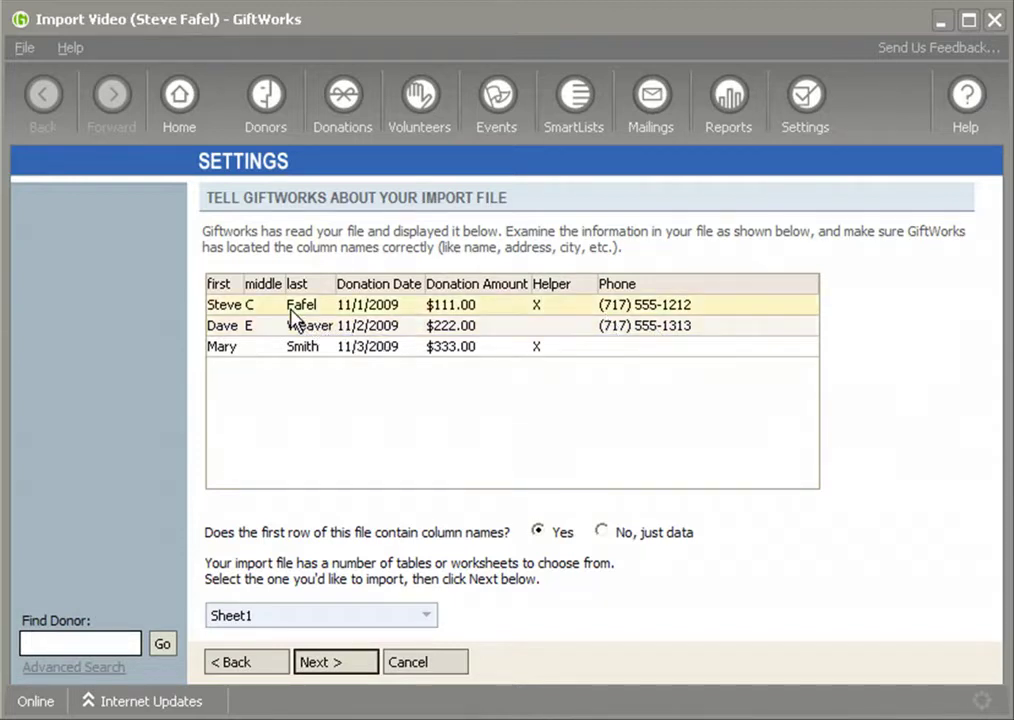
{"action": "left_click", "coordinate": [294, 328]}
{"action": "left_click", "coordinate": [303, 348]}
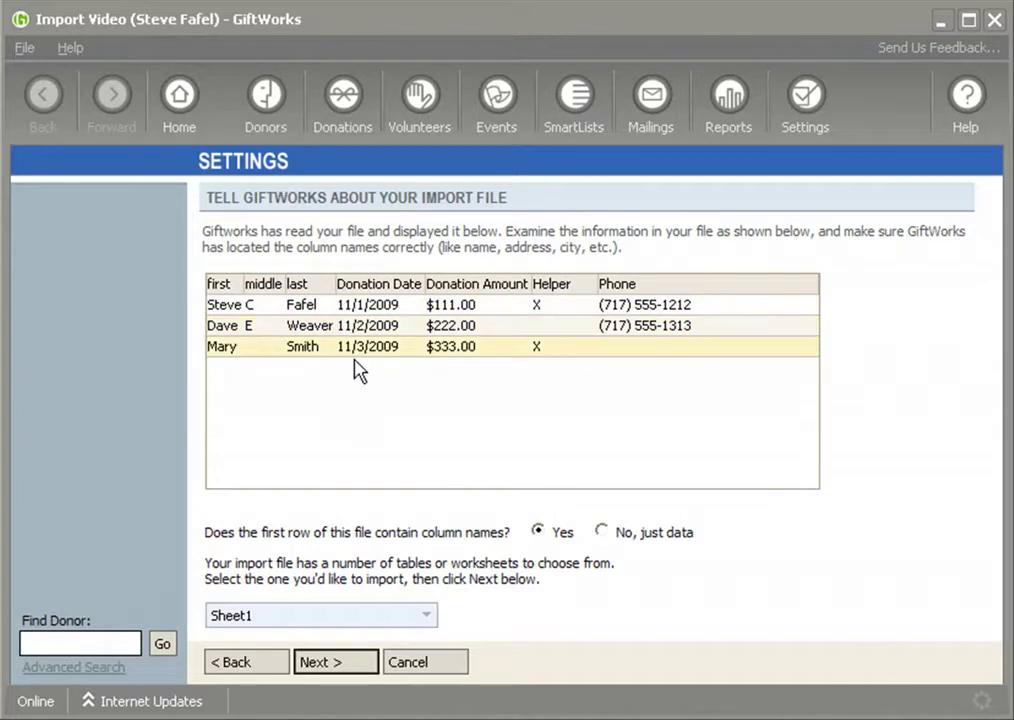
{"action": "left_click", "coordinate": [351, 678]}
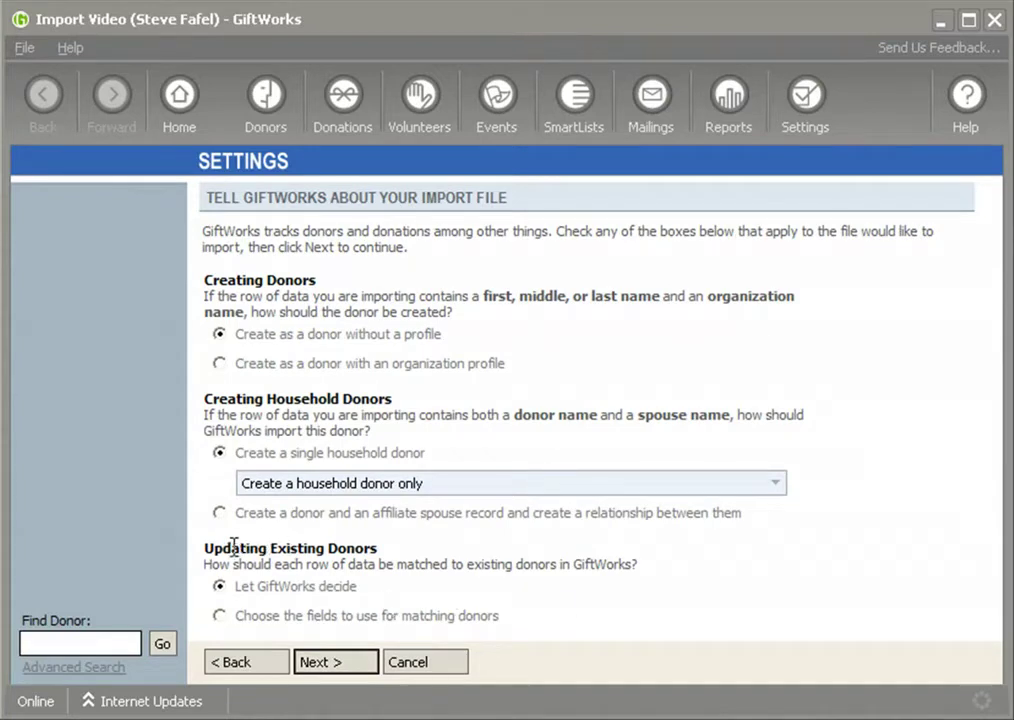
Step: Review the Updating Existing Donors options, keeping Let GiftWorks decide as the matching method
{"action": "left_click_drag", "start_coordinate": [204, 548], "coordinate": [370, 552]}
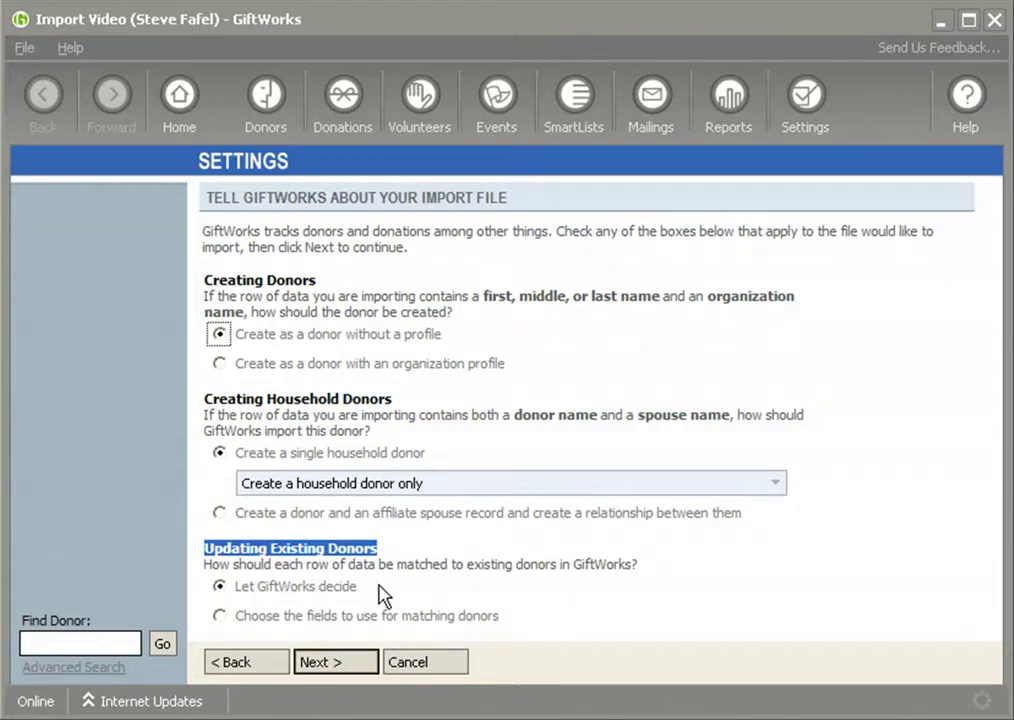
{"action": "left_click_drag", "start_coordinate": [236, 587], "coordinate": [357, 600]}
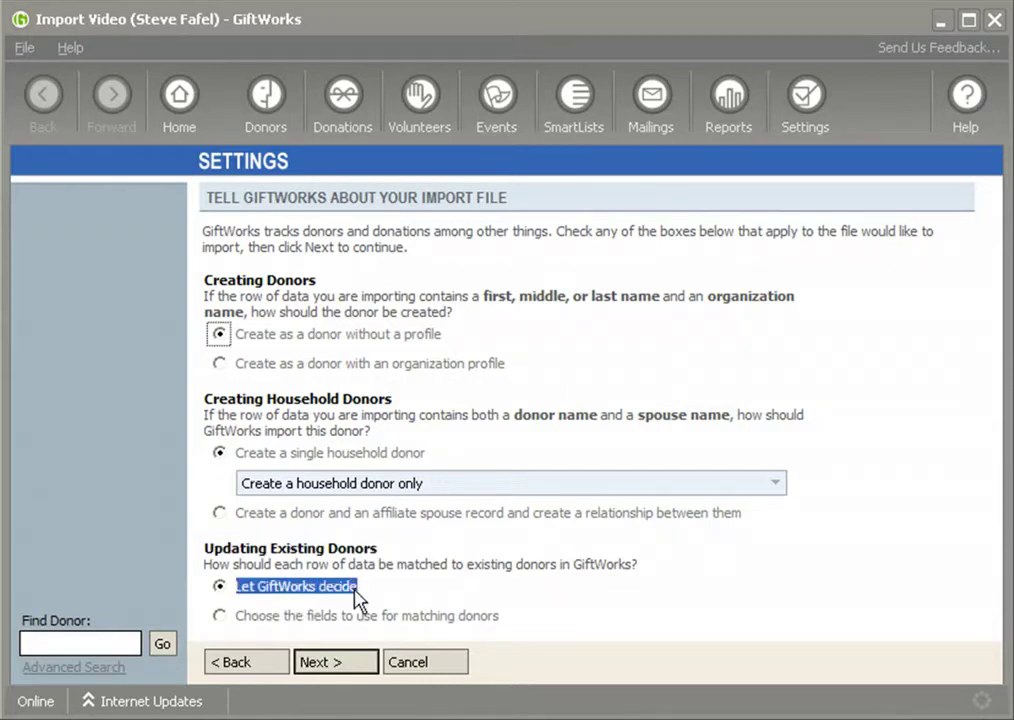
{"action": "left_click_drag", "start_coordinate": [236, 616], "coordinate": [485, 618]}
{"action": "left_click", "coordinate": [516, 627]}
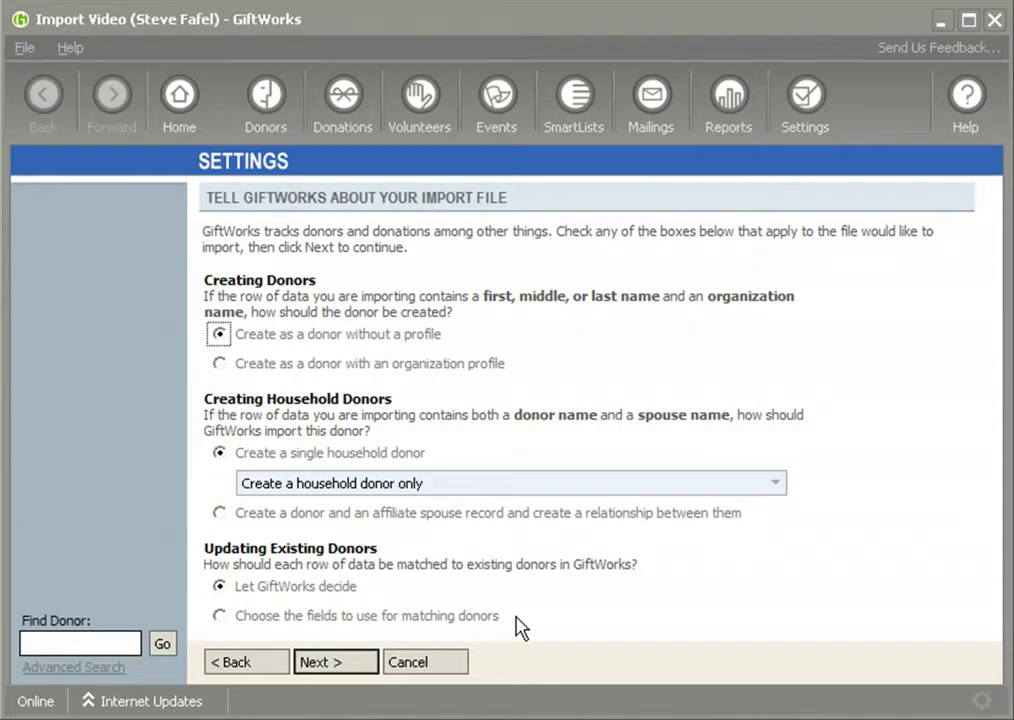
{"action": "left_click_drag", "start_coordinate": [237, 587], "coordinate": [374, 592]}
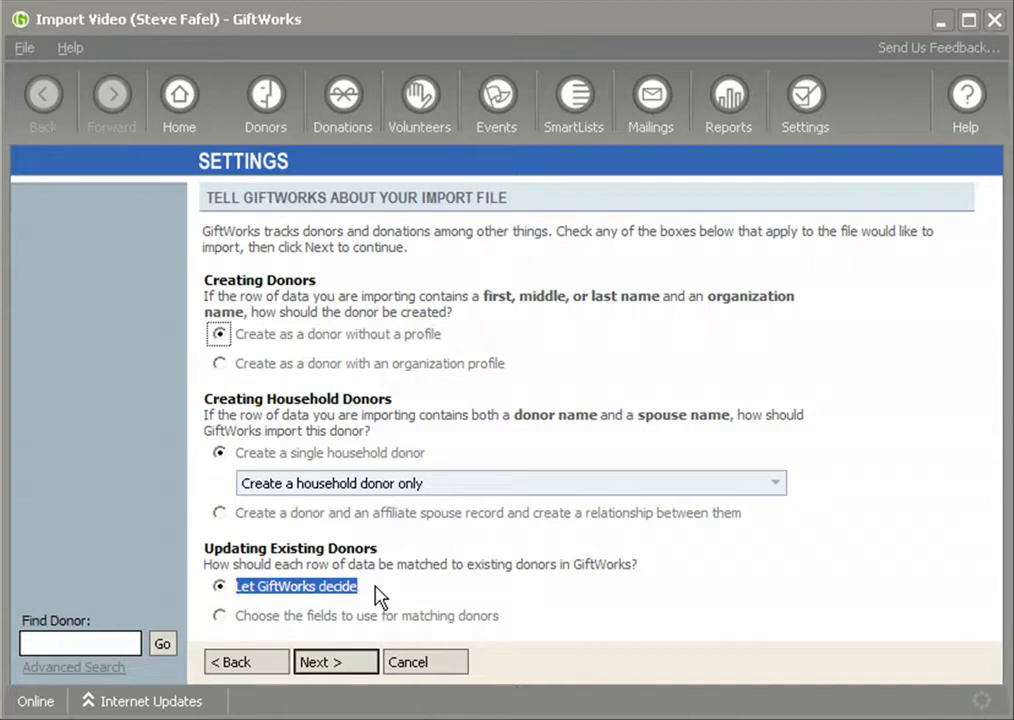
{"action": "left_click_drag", "start_coordinate": [205, 545], "coordinate": [654, 564]}
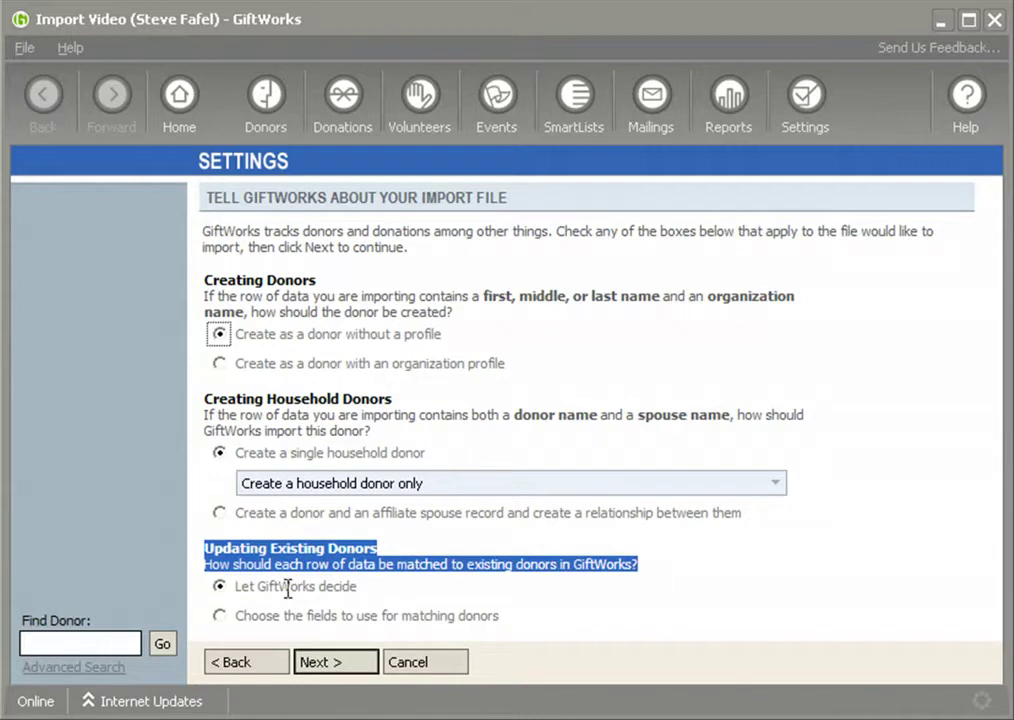
{"action": "left_click", "coordinate": [265, 586]}
{"action": "left_click_drag", "start_coordinate": [237, 586], "coordinate": [355, 591]}
{"action": "key", "text": "Tab"}
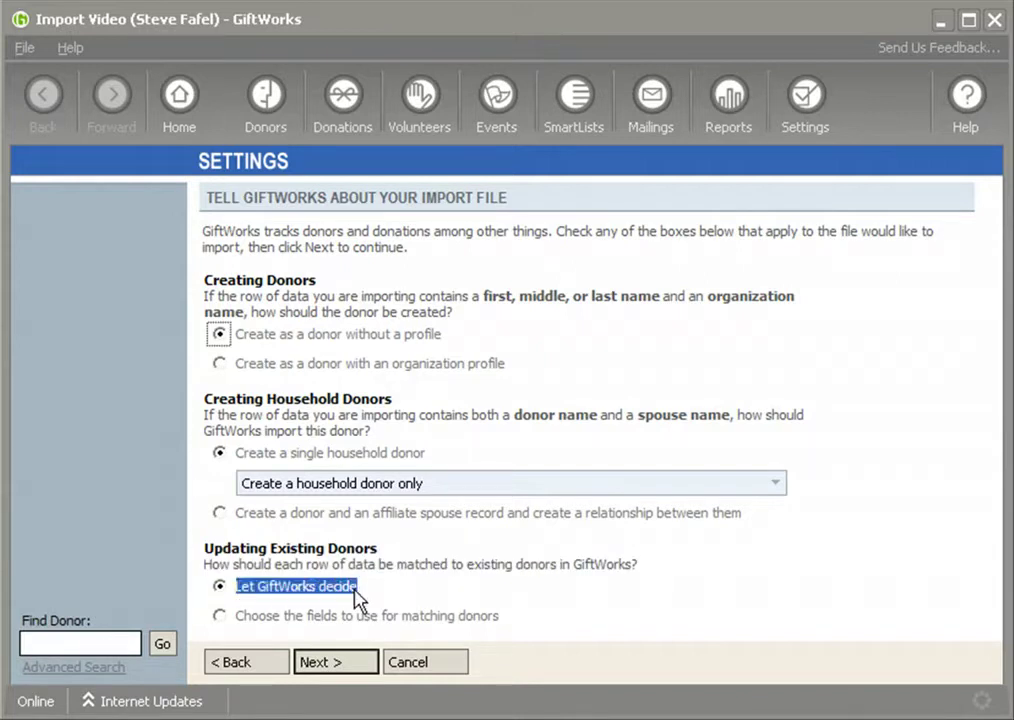
{"action": "left_click", "coordinate": [253, 592]}
{"action": "left_click_drag", "start_coordinate": [237, 585], "coordinate": [364, 586]}
{"action": "key", "text": "Tab"}
{"action": "left_click", "coordinate": [330, 671]}
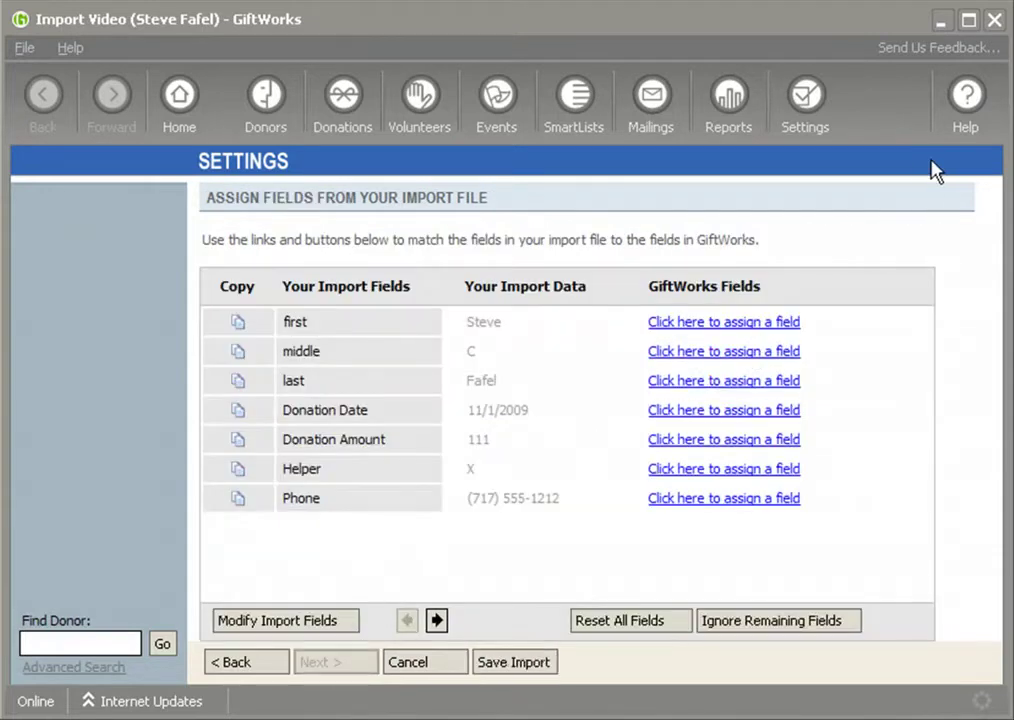
Step: Revisit the import options, consult Help, and keep Let GiftWorks decide for donor matching
{"action": "left_click", "coordinate": [275, 662]}
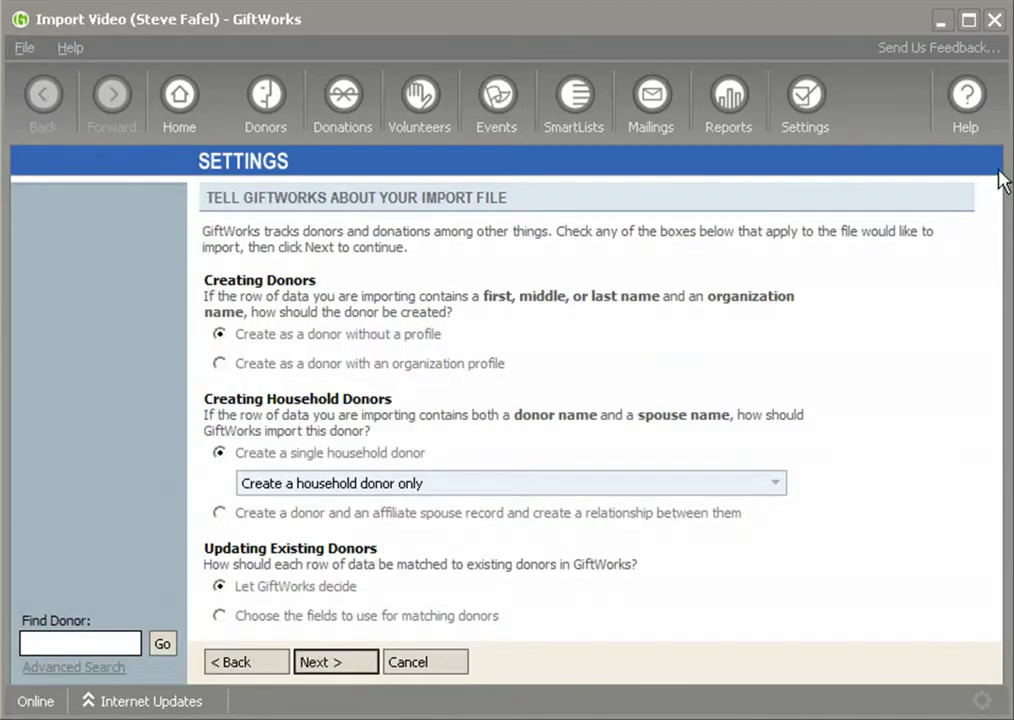
{"action": "left_click", "coordinate": [965, 100]}
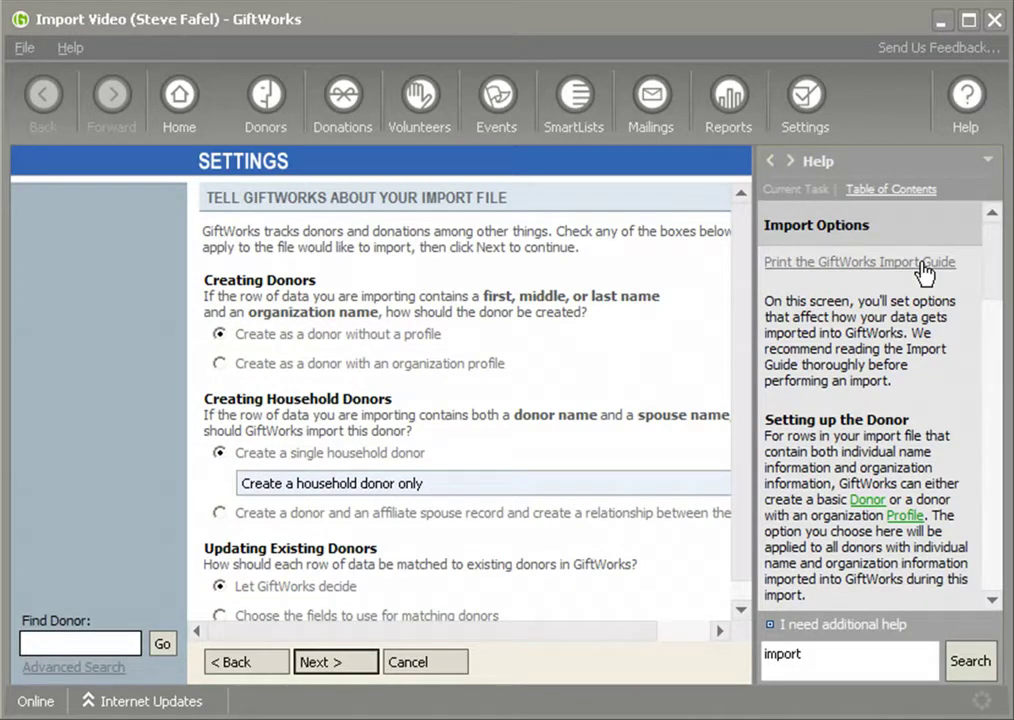
{"action": "left_click", "coordinate": [967, 118]}
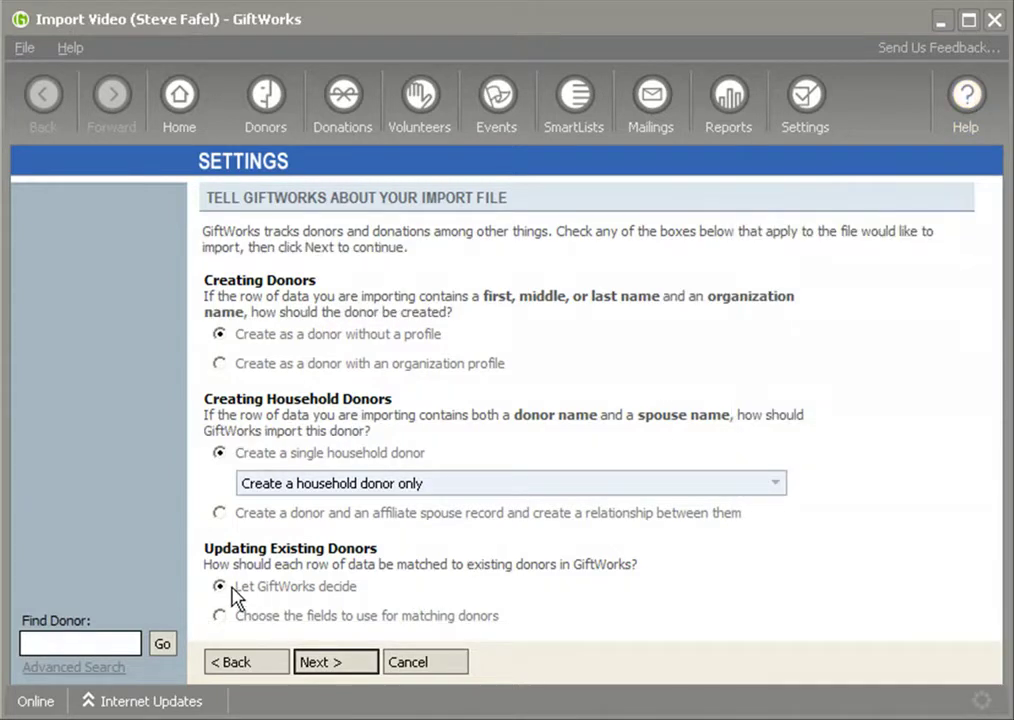
{"action": "left_click_drag", "start_coordinate": [236, 587], "coordinate": [362, 588]}
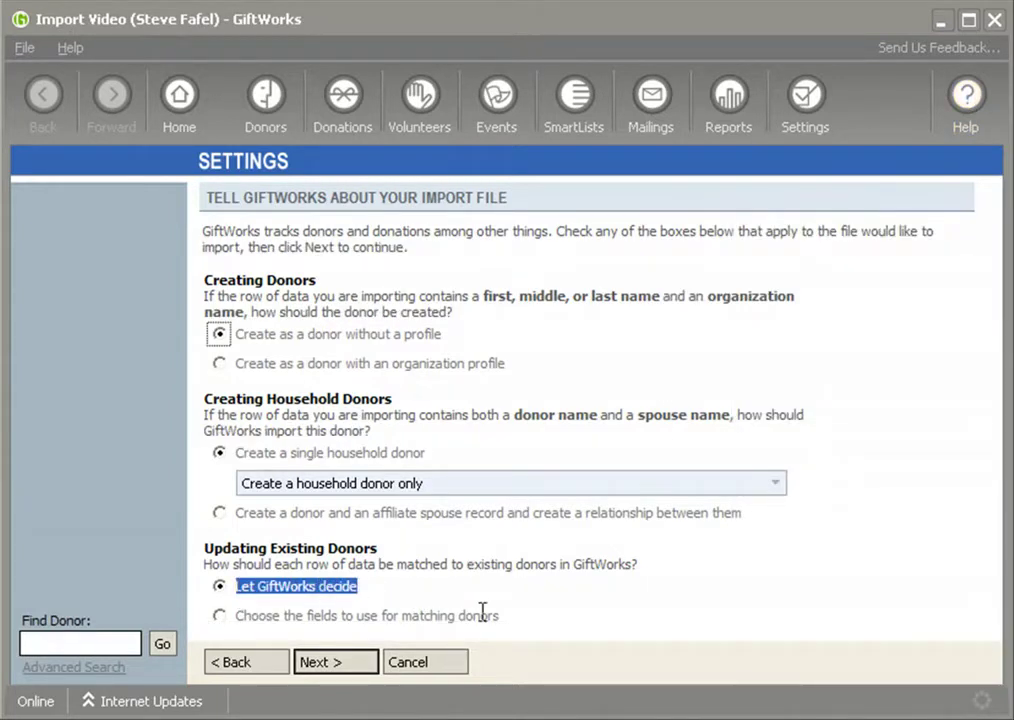
{"action": "left_click", "coordinate": [355, 672]}
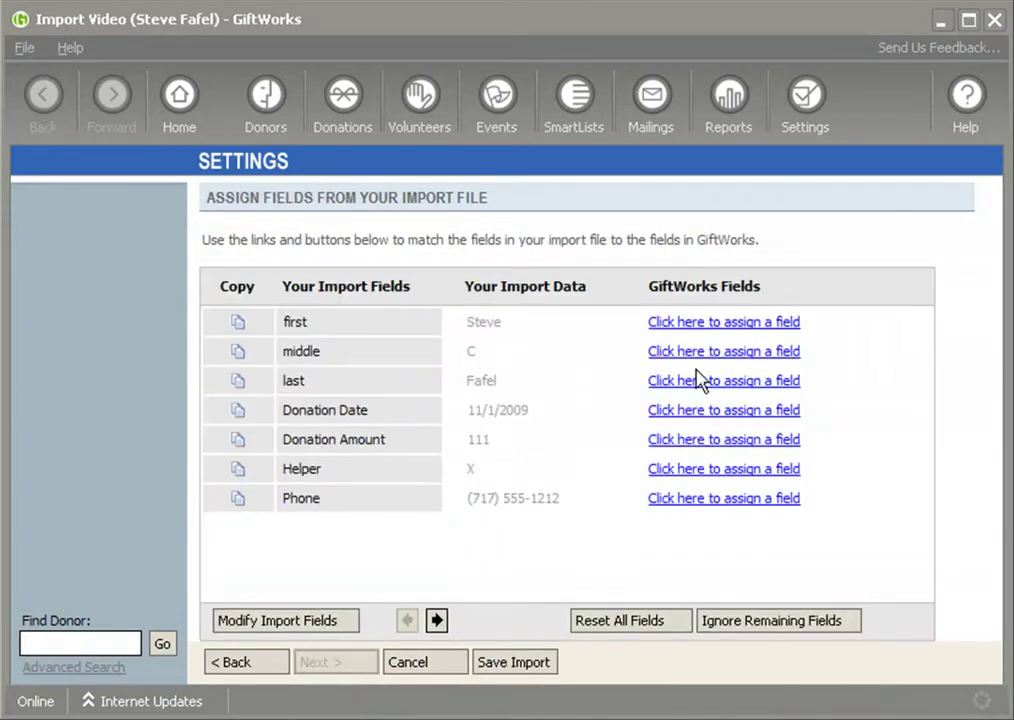
Step: Map first, middle and last to Donor Name First Name, Middle Name and Last Name
{"action": "left_click", "coordinate": [722, 323]}
{"action": "mouse_move", "coordinate": [755, 380]}
{"action": "left_click", "coordinate": [953, 451]}
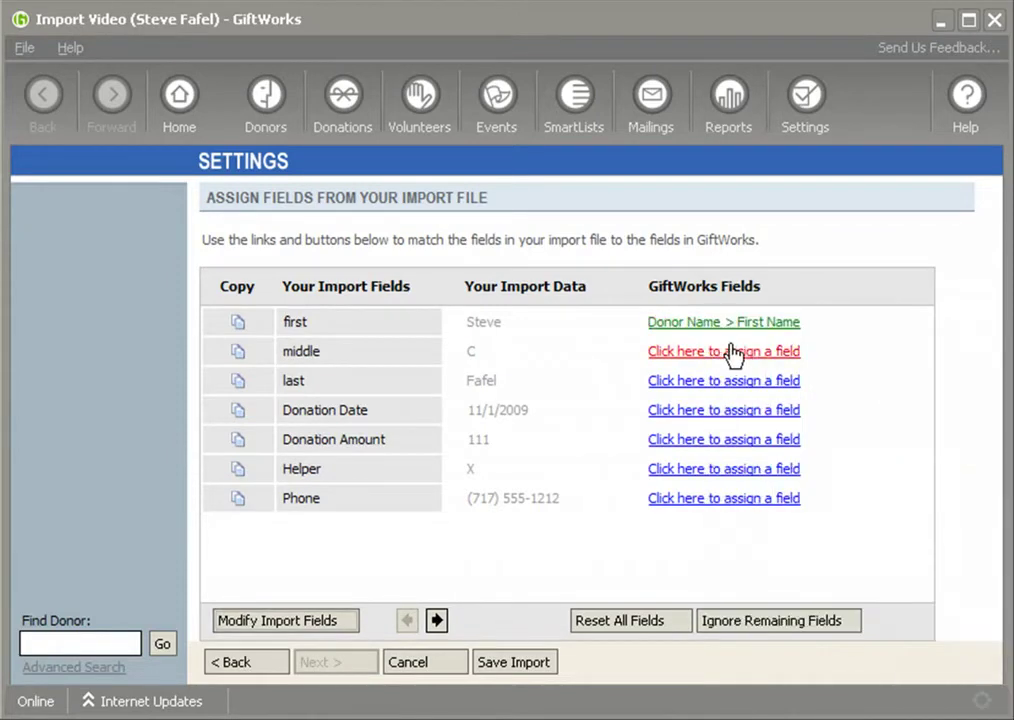
{"action": "left_click", "coordinate": [731, 353]}
{"action": "left_click", "coordinate": [953, 472]}
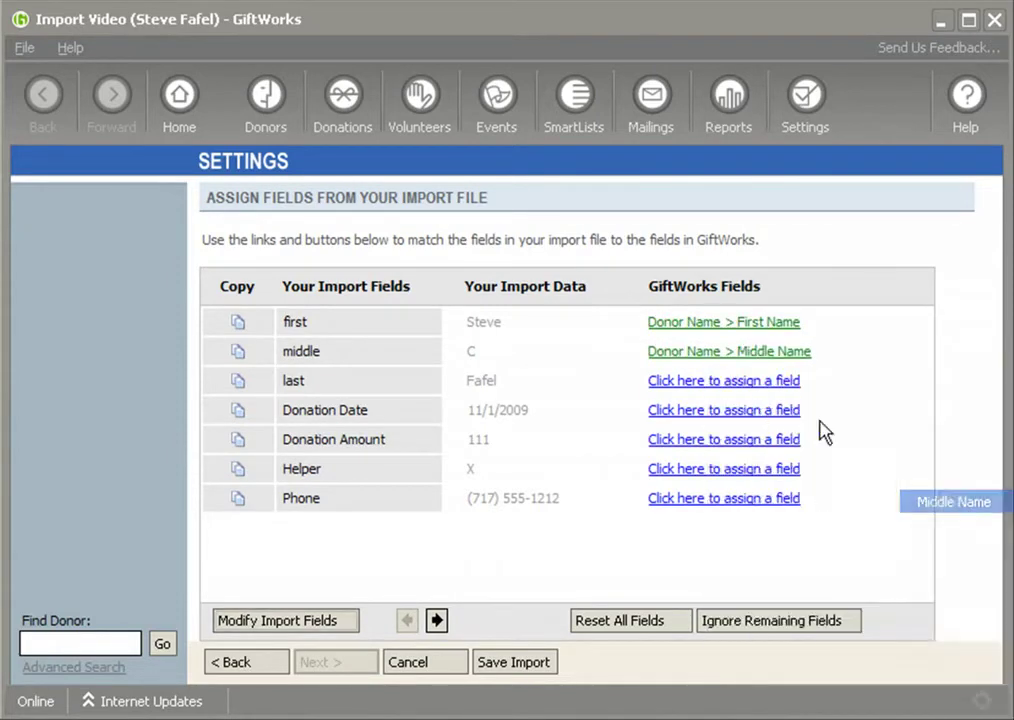
{"action": "left_click", "coordinate": [720, 381]}
{"action": "mouse_move", "coordinate": [745, 434]}
{"action": "left_click", "coordinate": [945, 551]}
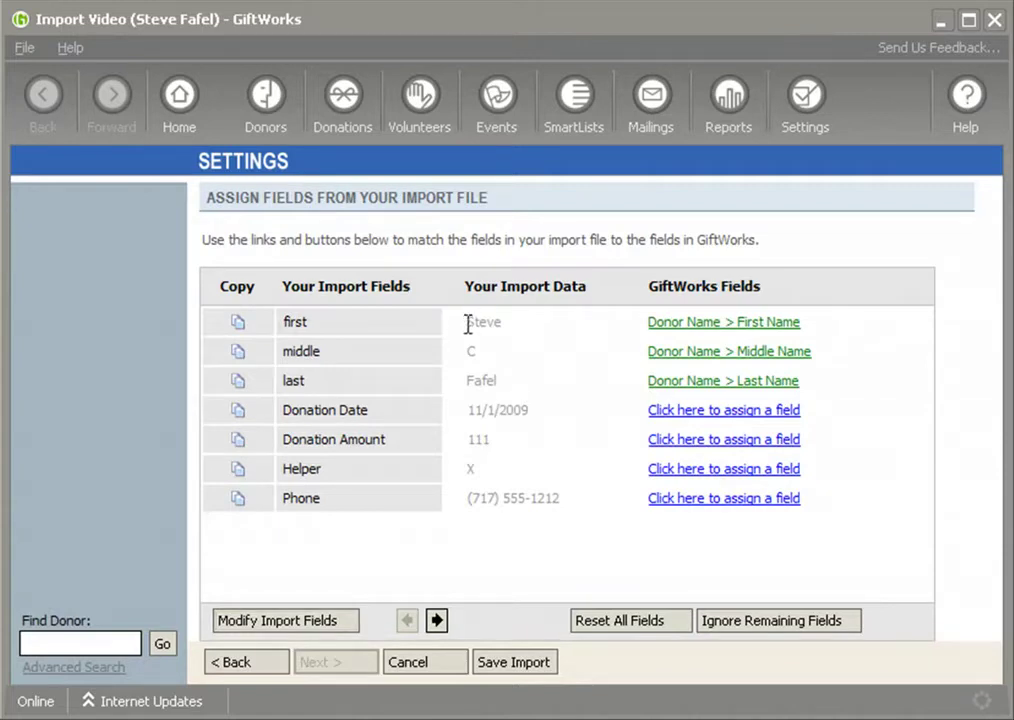
{"action": "left_click_drag", "start_coordinate": [468, 323], "coordinate": [521, 323]}
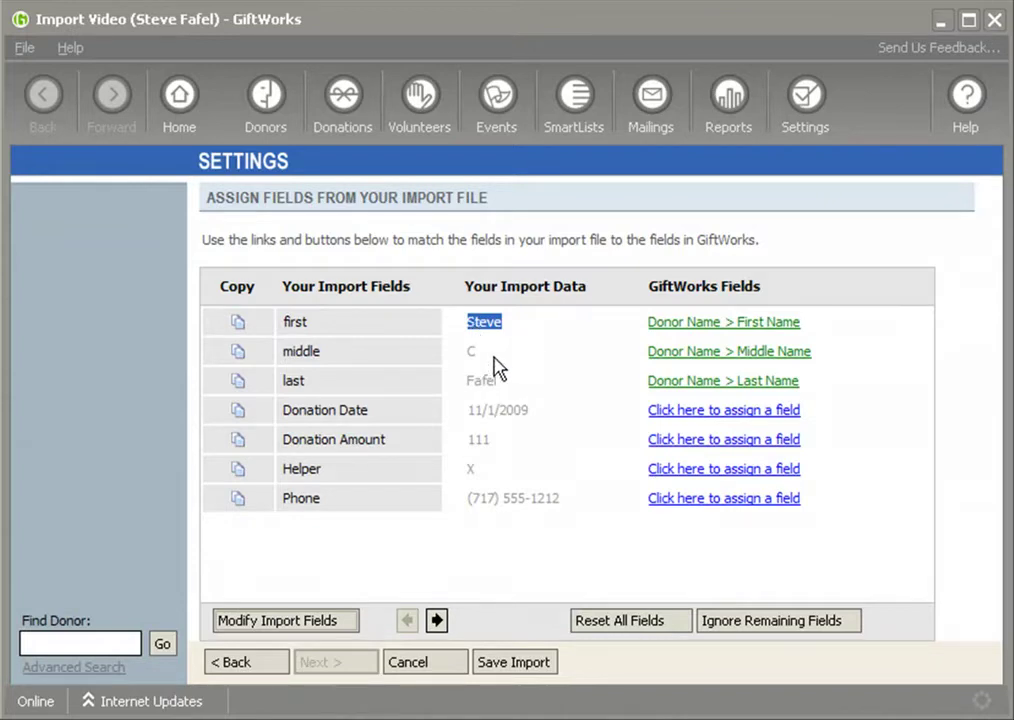
{"action": "left_click", "coordinate": [469, 322]}
Step: Map Donation Date and Donation Amount to Donation 1 Date and Amount
{"action": "left_click", "coordinate": [684, 424]}
{"action": "mouse_move", "coordinate": [828, 610]}
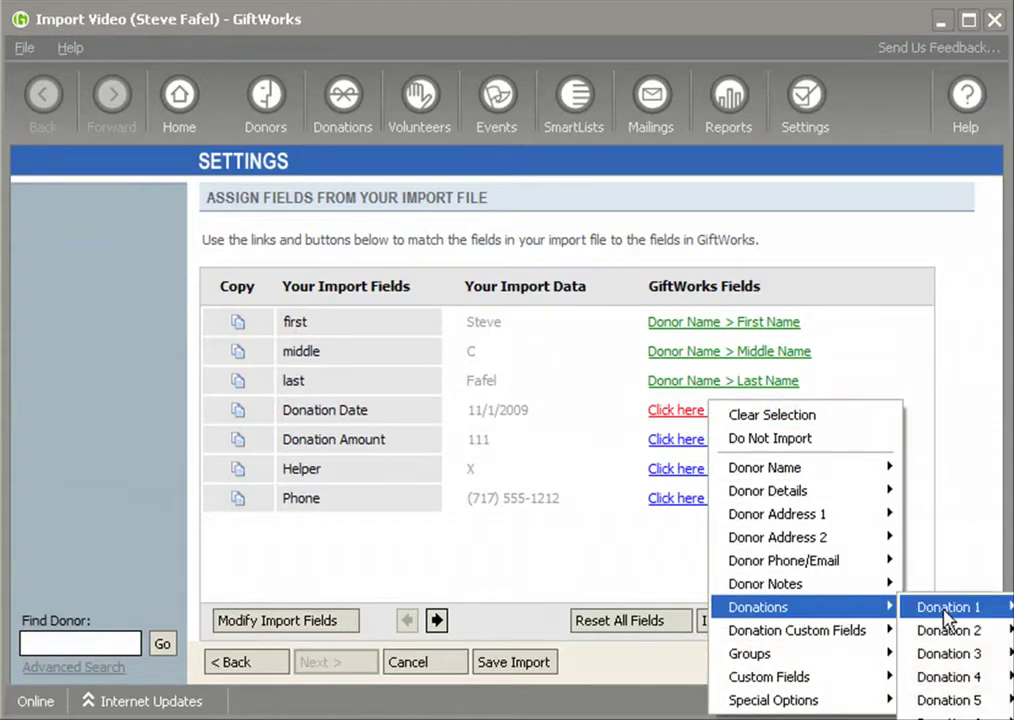
{"action": "left_click", "coordinate": [1008, 607]}
{"action": "left_click", "coordinate": [720, 440]}
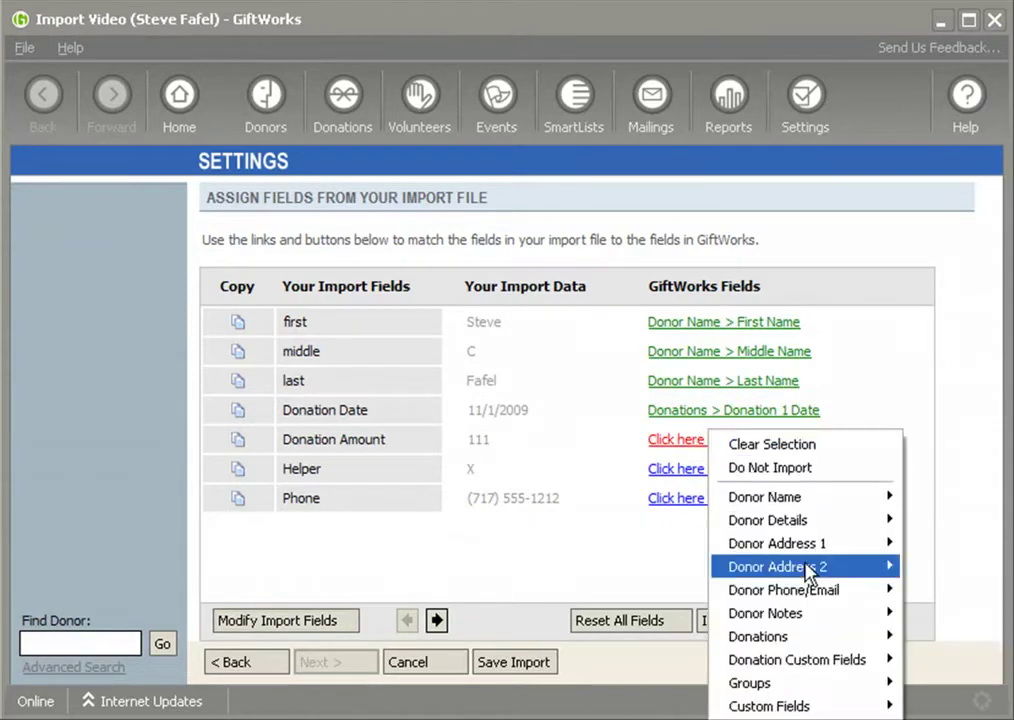
{"action": "mouse_move", "coordinate": [835, 637]}
{"action": "left_click", "coordinate": [1008, 334]}
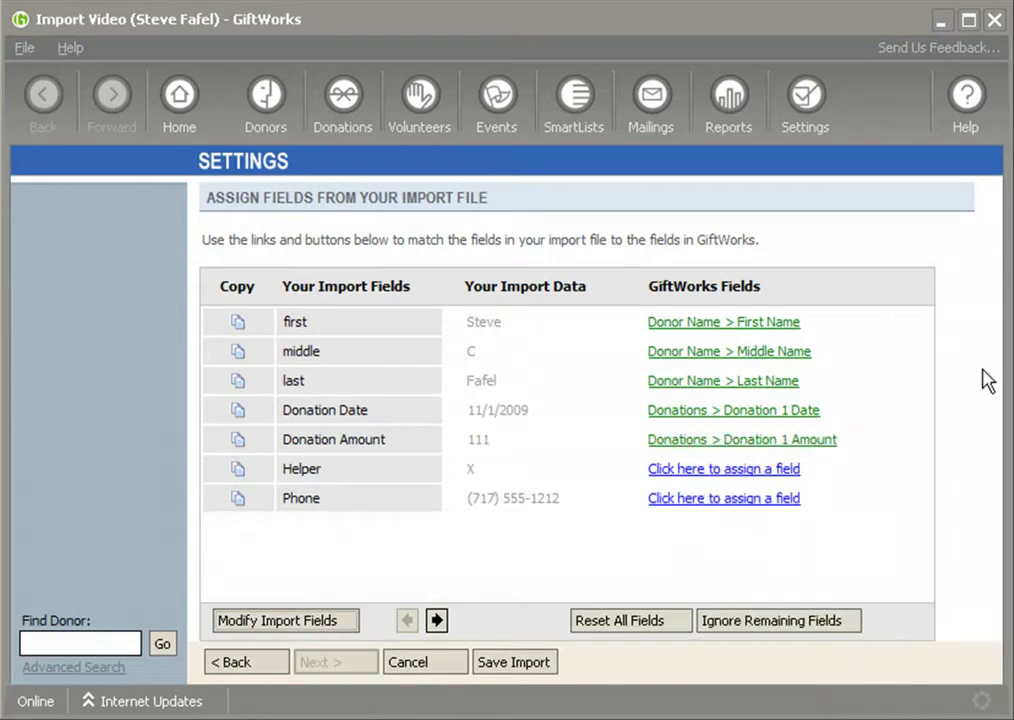
Step: Map Helper to a new group named after the column
{"action": "left_click", "coordinate": [679, 470]}
{"action": "mouse_move", "coordinate": [885, 711]}
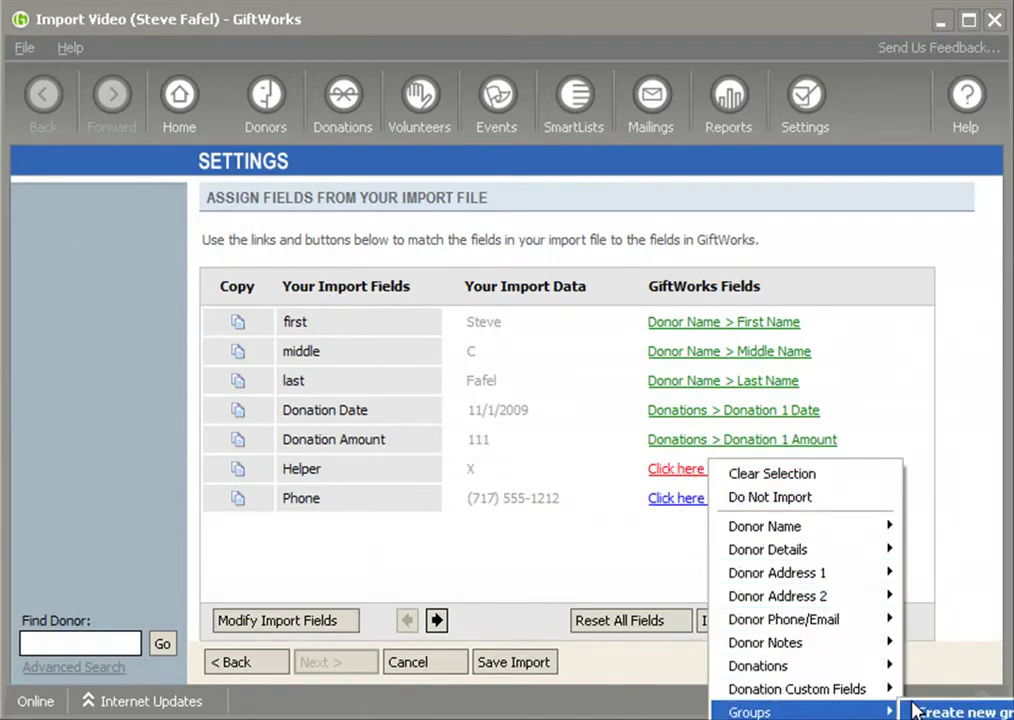
{"action": "left_click", "coordinate": [945, 711]}
{"action": "left_click", "coordinate": [362, 342]}
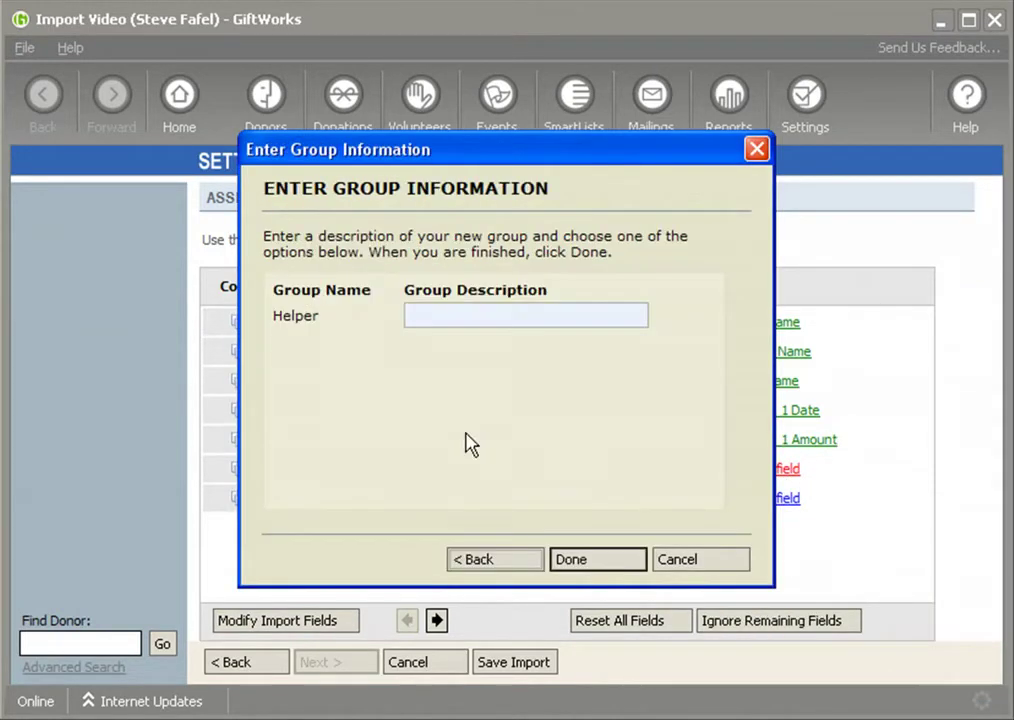
{"action": "left_click", "coordinate": [580, 562]}
Step: Map Phone to the donor's Home Phone
{"action": "left_click", "coordinate": [684, 502]}
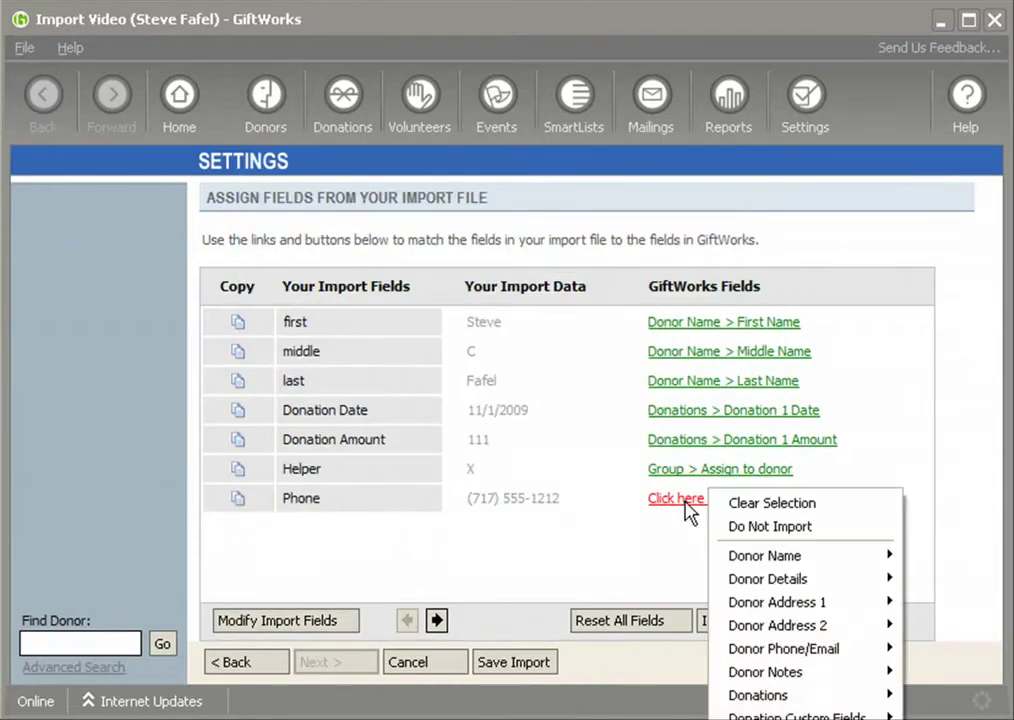
{"action": "mouse_move", "coordinate": [800, 716]}
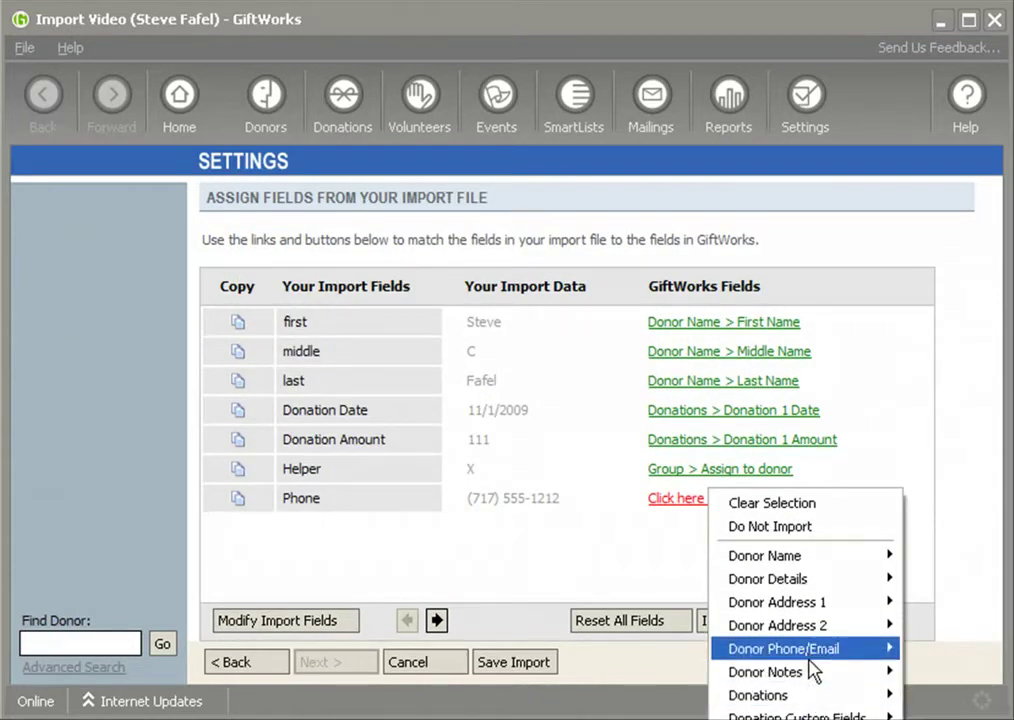
{"action": "mouse_move", "coordinate": [810, 655]}
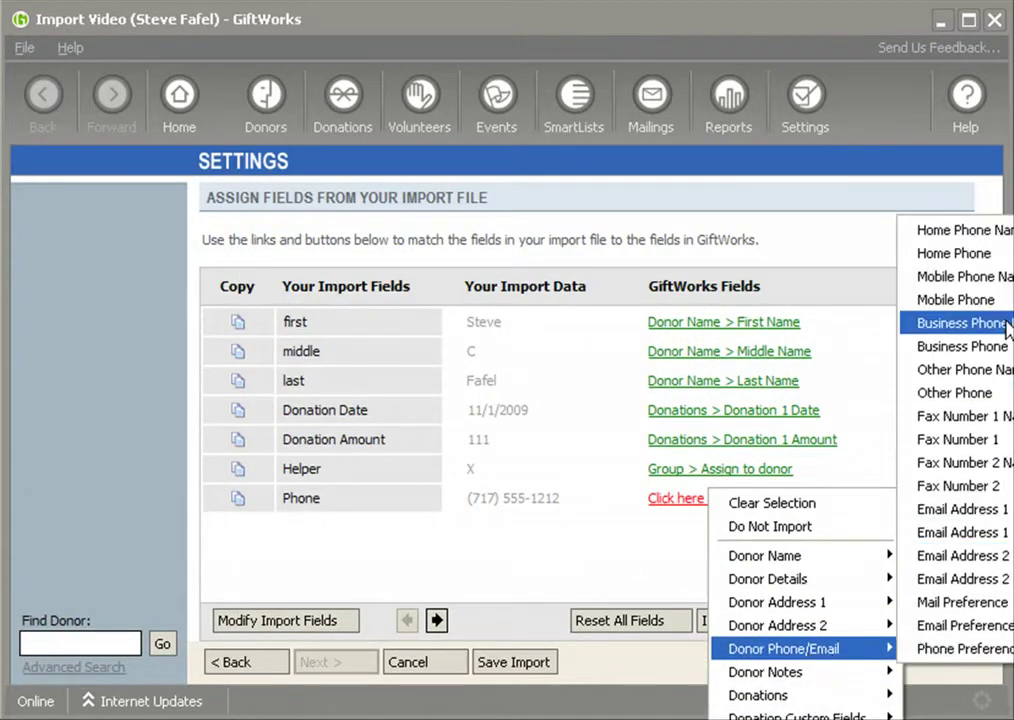
{"action": "left_click", "coordinate": [978, 254]}
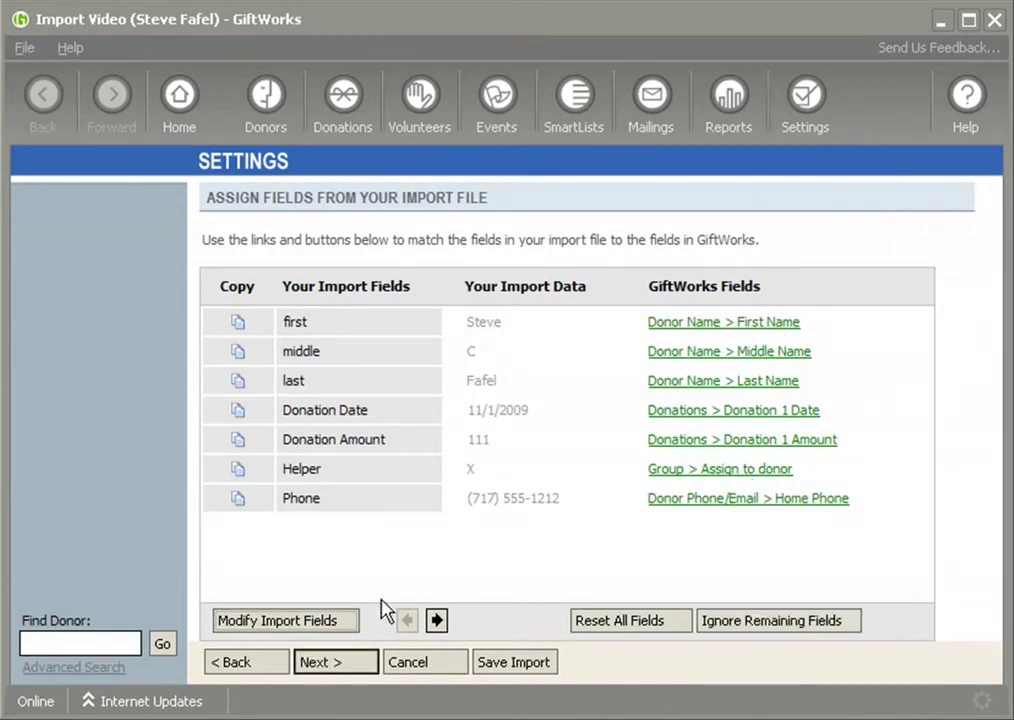
{"action": "left_click", "coordinate": [315, 663]}
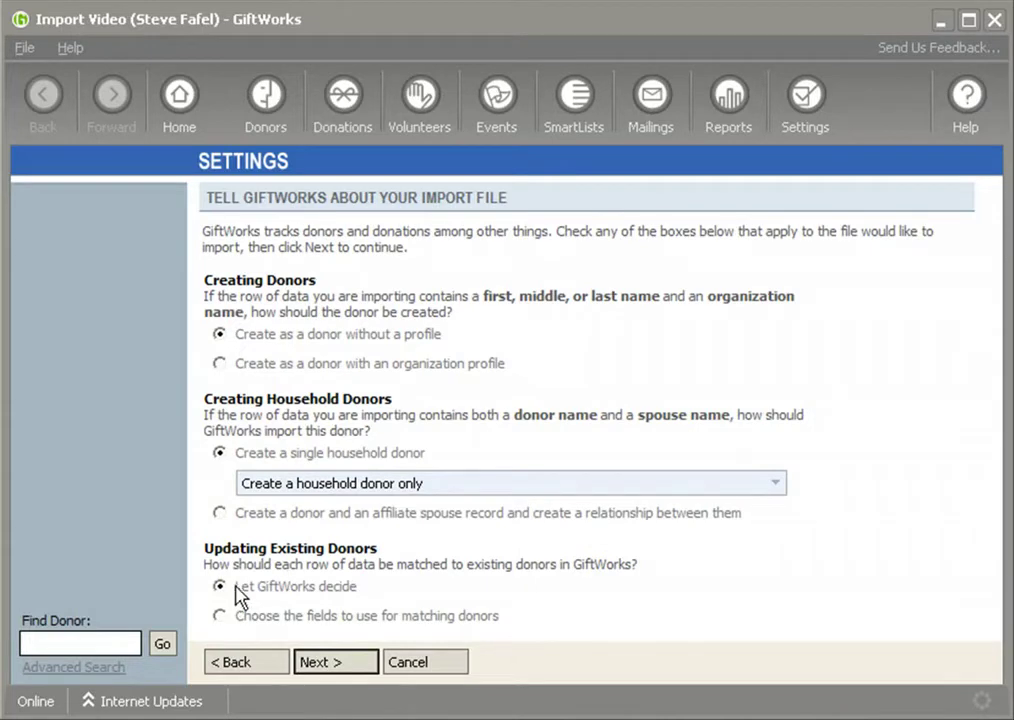
Step: Advance through the matching options and field assignments to the test import page
{"action": "left_click_drag", "start_coordinate": [238, 587], "coordinate": [356, 586]}
{"action": "left_click", "coordinate": [345, 668]}
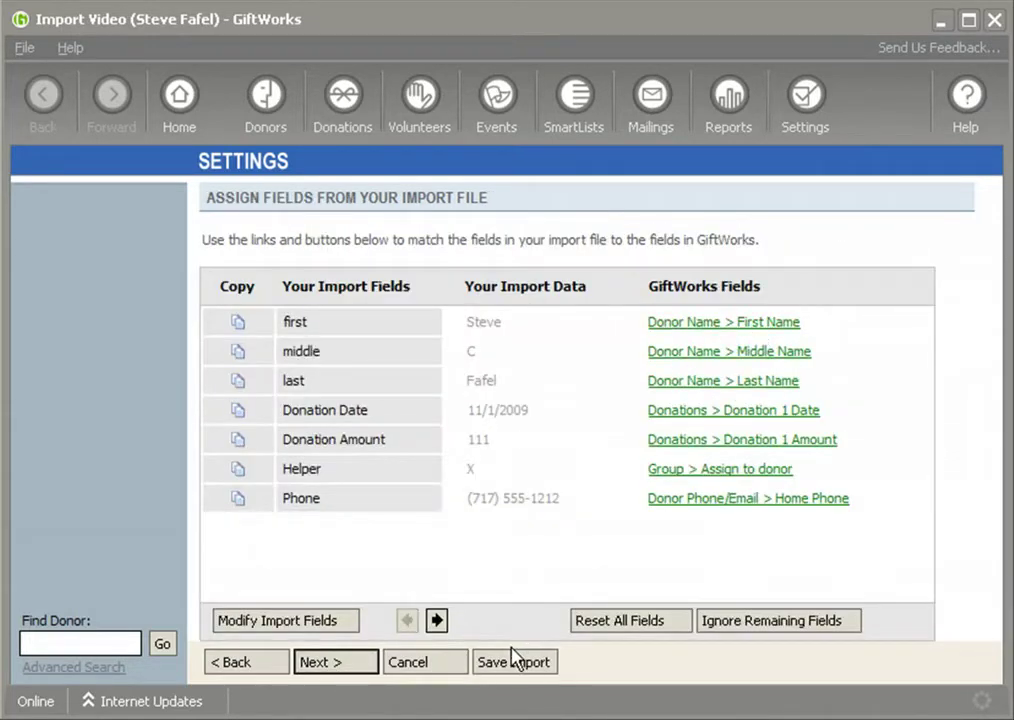
{"action": "left_click", "coordinate": [342, 672]}
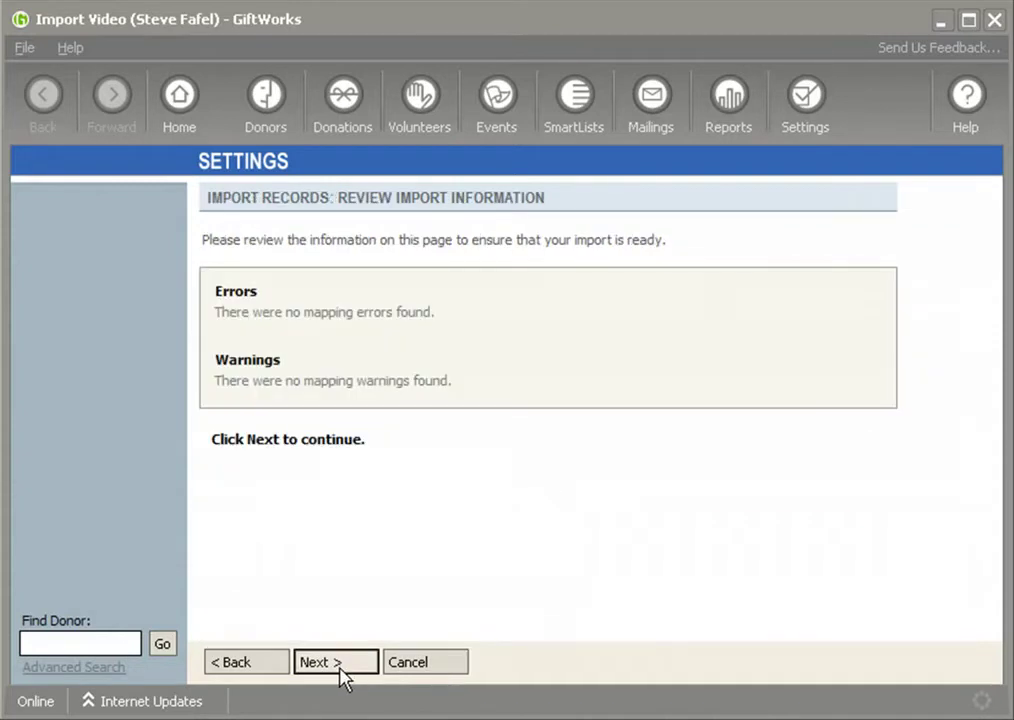
{"action": "left_click", "coordinate": [353, 672]}
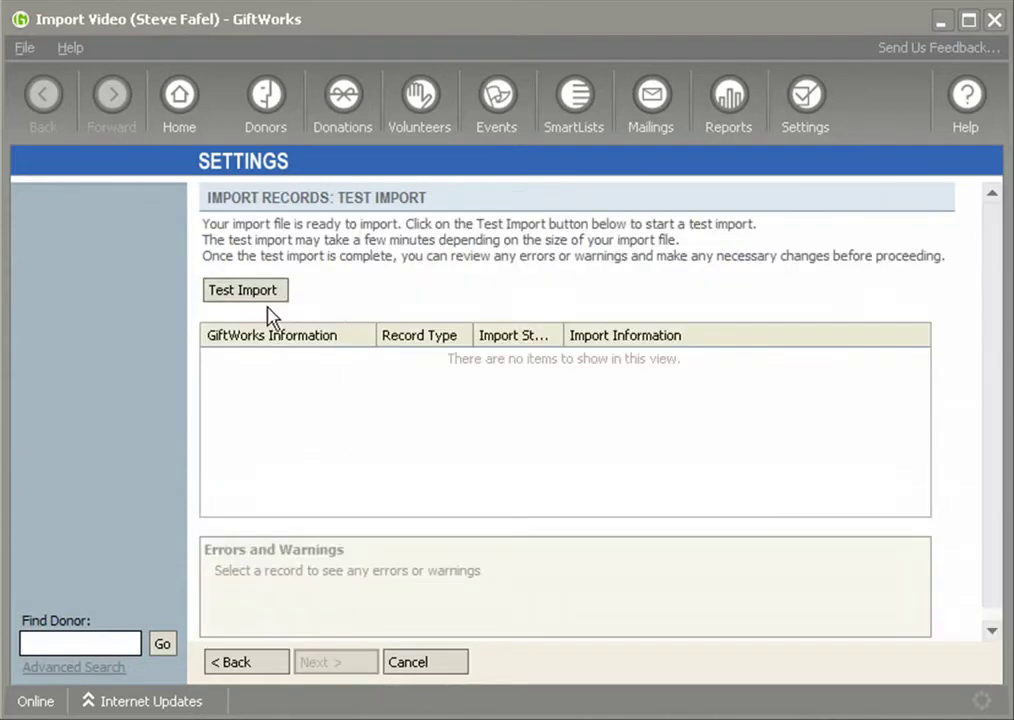
Step: Run an error-free test import of the three donors, then start the final import
{"action": "left_click", "coordinate": [260, 293]}
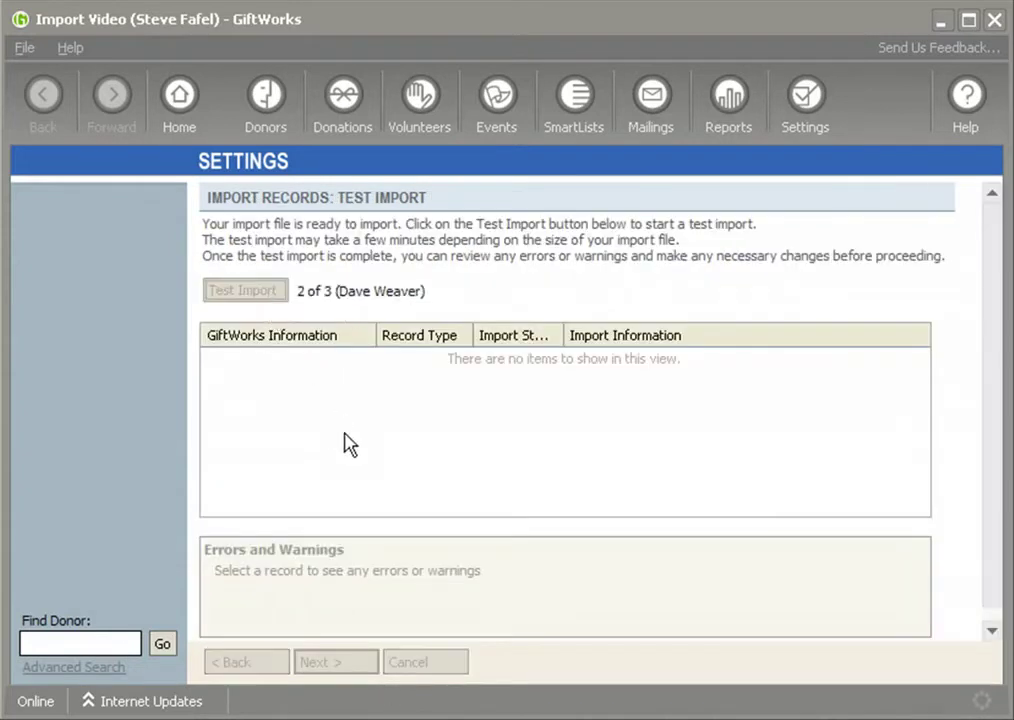
{"action": "left_click", "coordinate": [645, 446]}
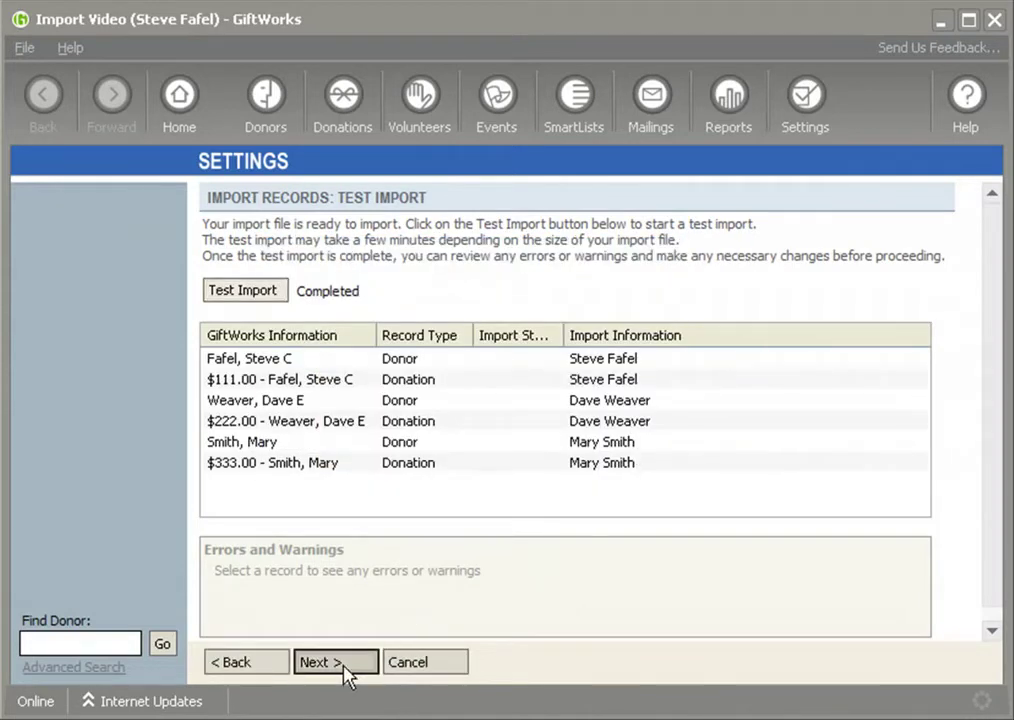
{"action": "left_click", "coordinate": [346, 668]}
{"action": "left_click", "coordinate": [263, 292]}
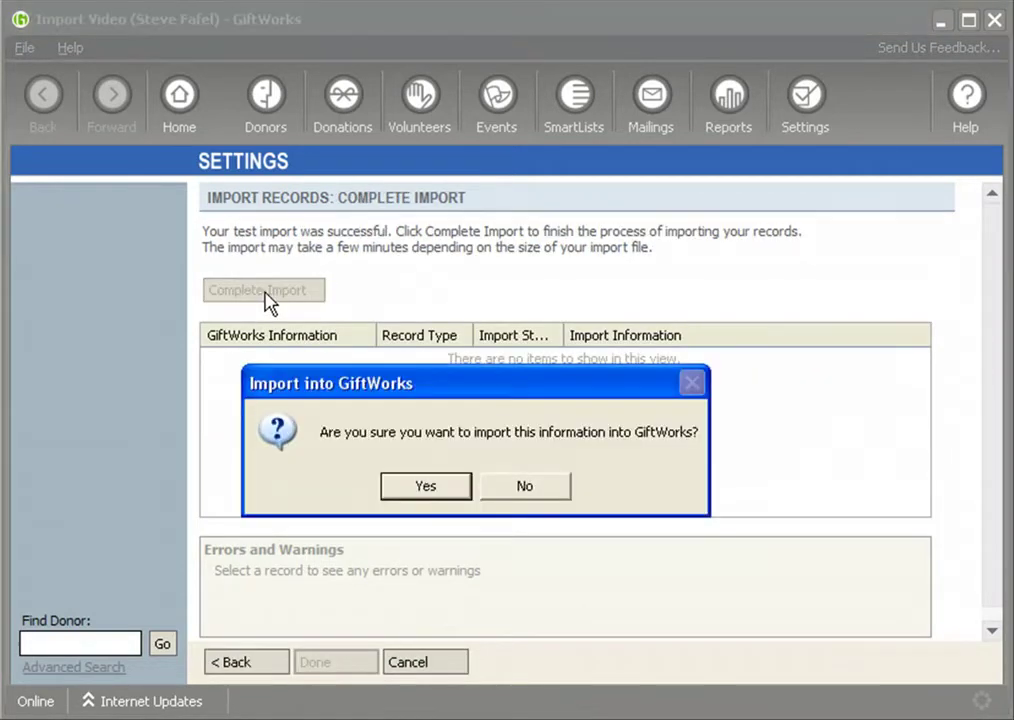
Step: Confirm the final import, check the donor and $111.00 donation rows for errors, and close it
{"action": "left_click", "coordinate": [424, 487]}
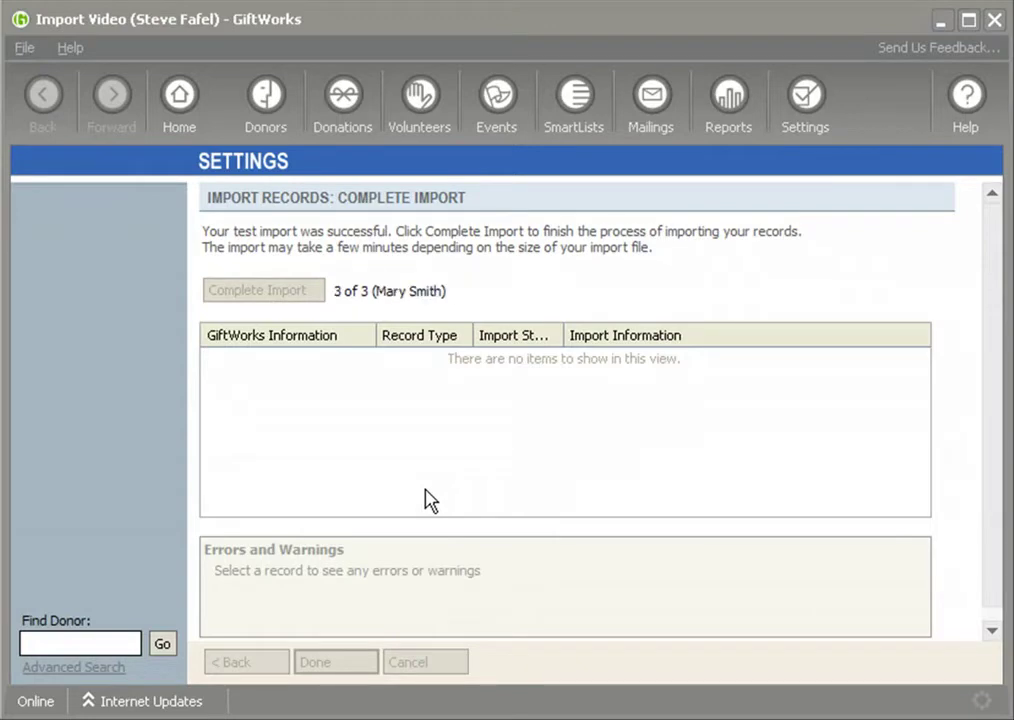
{"action": "left_click", "coordinate": [667, 447]}
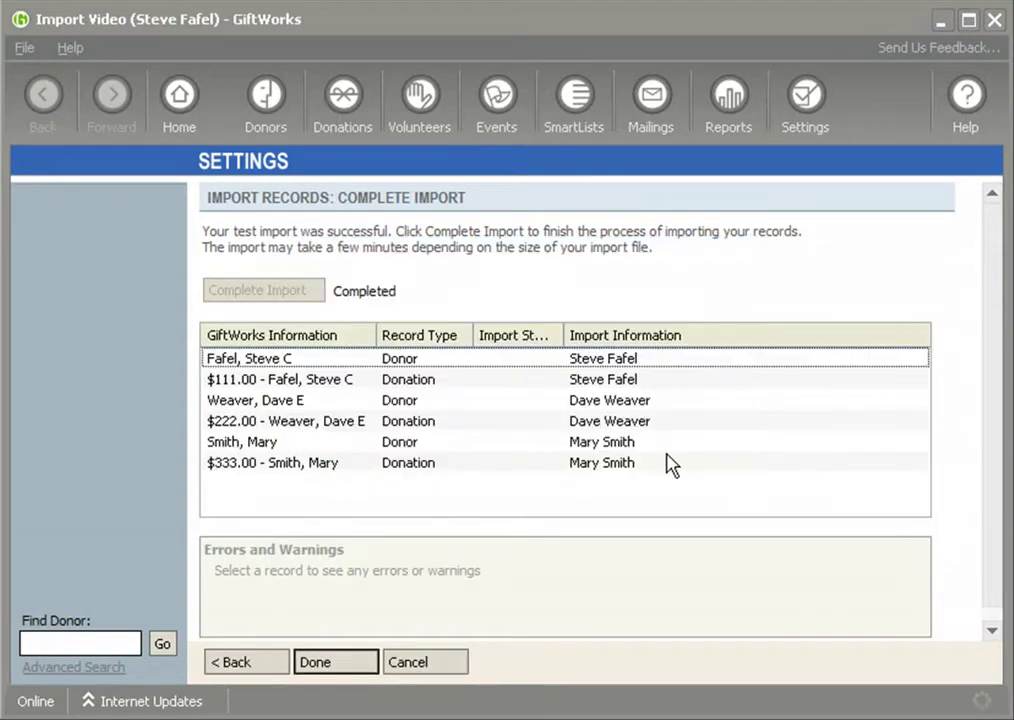
{"action": "left_click", "coordinate": [289, 364]}
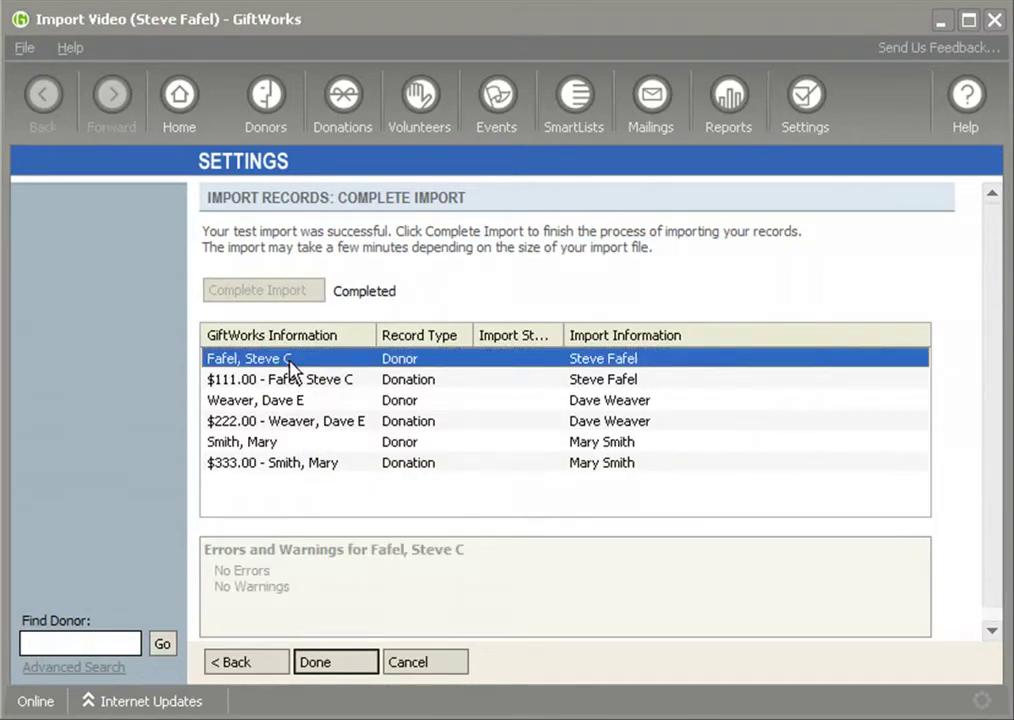
{"action": "left_click", "coordinate": [308, 385]}
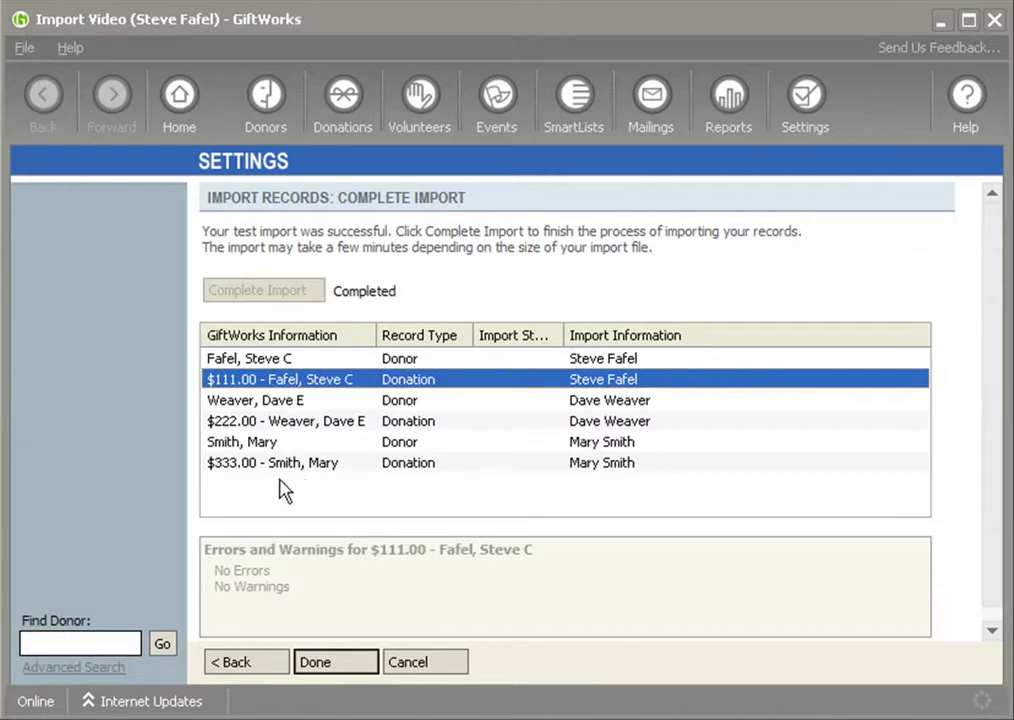
{"action": "left_click", "coordinate": [283, 358]}
{"action": "left_click", "coordinate": [344, 664]}
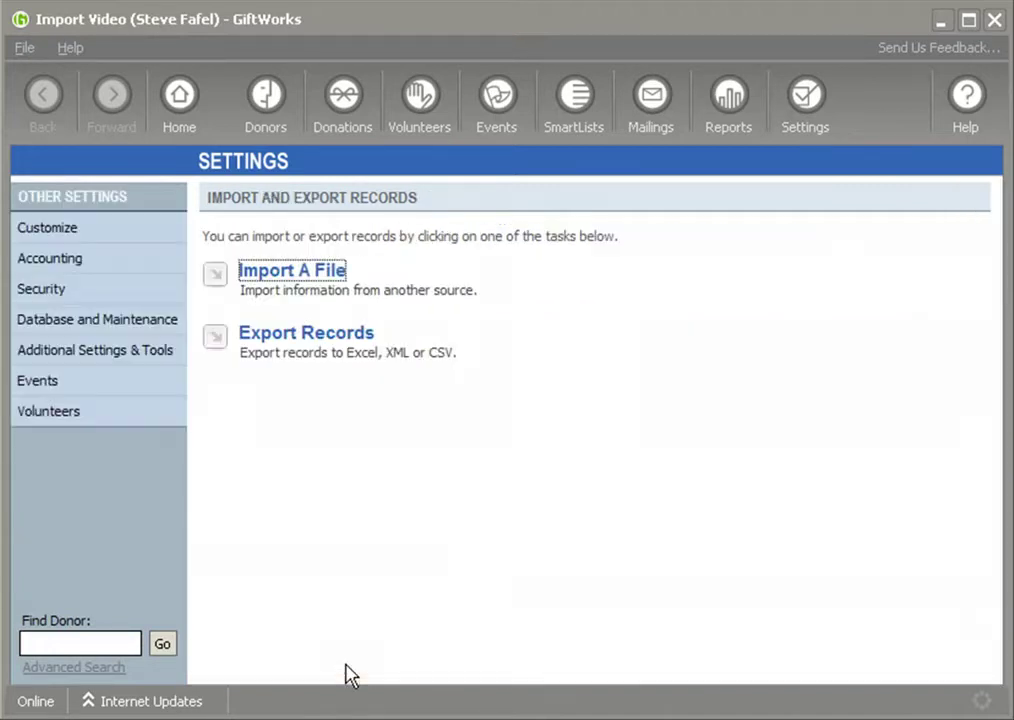
Step: Open the imported donor's record from Donors and highlight their home phone entry
{"action": "left_click", "coordinate": [272, 104]}
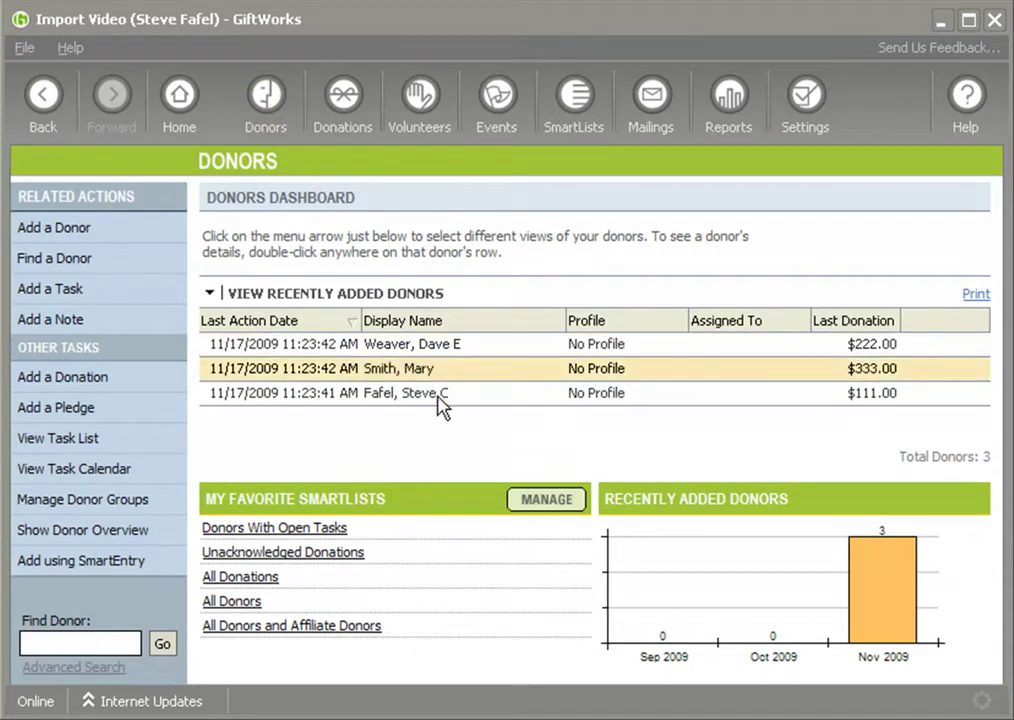
{"action": "double_click", "coordinate": [389, 395]}
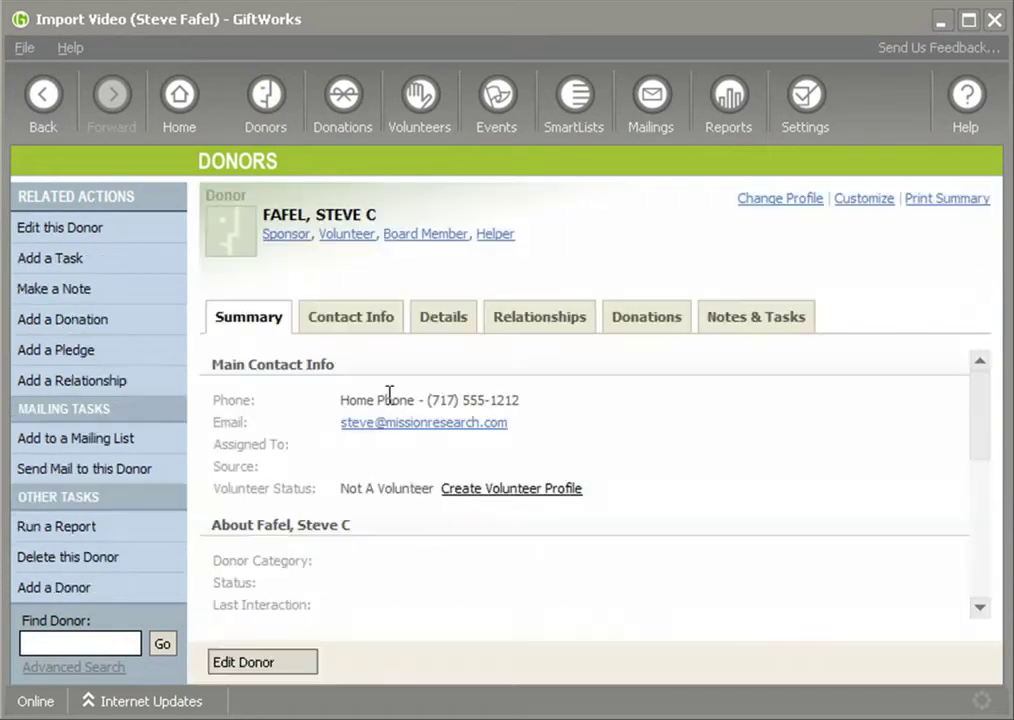
{"action": "left_click_drag", "start_coordinate": [342, 400], "coordinate": [539, 405]}
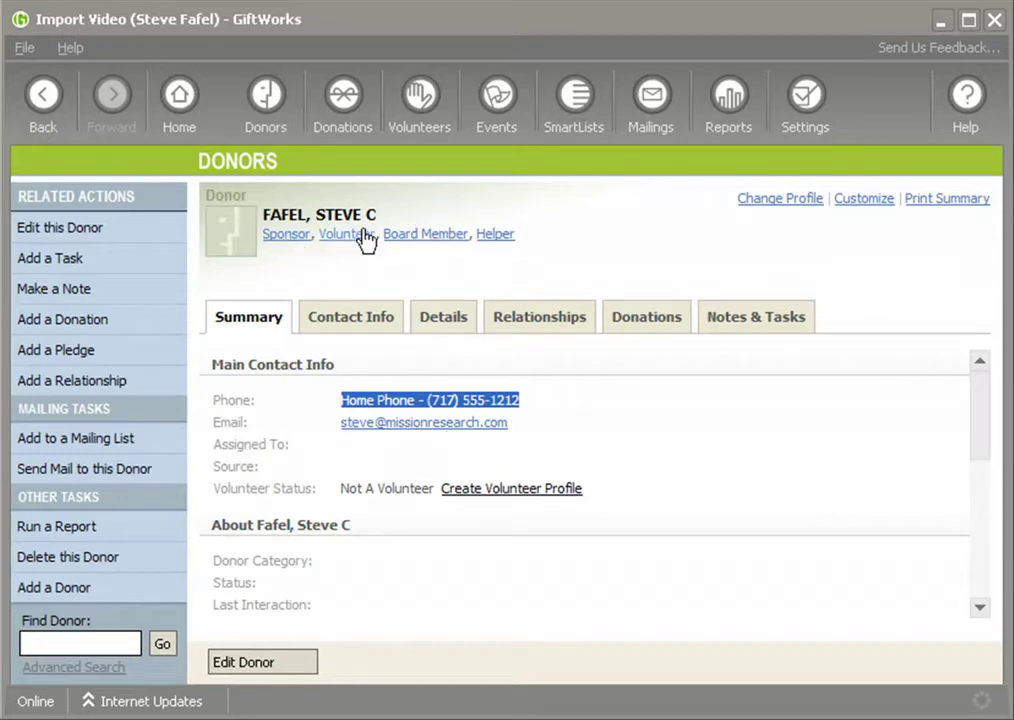
{"action": "left_click_drag", "start_coordinate": [989, 453], "coordinate": [987, 470]}
{"action": "scroll", "coordinate": [987, 472], "scroll_direction": "up", "scroll_amount": 2}
{"action": "left_click", "coordinate": [343, 408]}
{"action": "left_click_drag", "start_coordinate": [343, 408], "coordinate": [558, 407]}
Step: Review the Contact Info, Details and Donations tabs, noting the $111.00 donation, then return to Donors
{"action": "left_click", "coordinate": [367, 322]}
{"action": "left_click", "coordinate": [430, 326]}
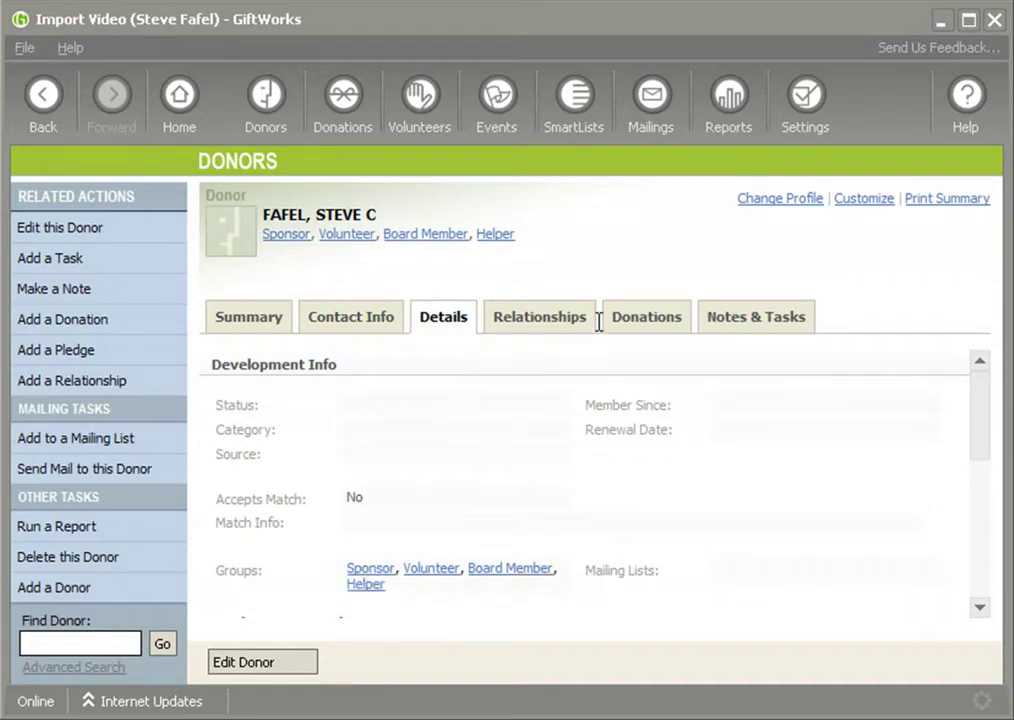
{"action": "left_click", "coordinate": [647, 325]}
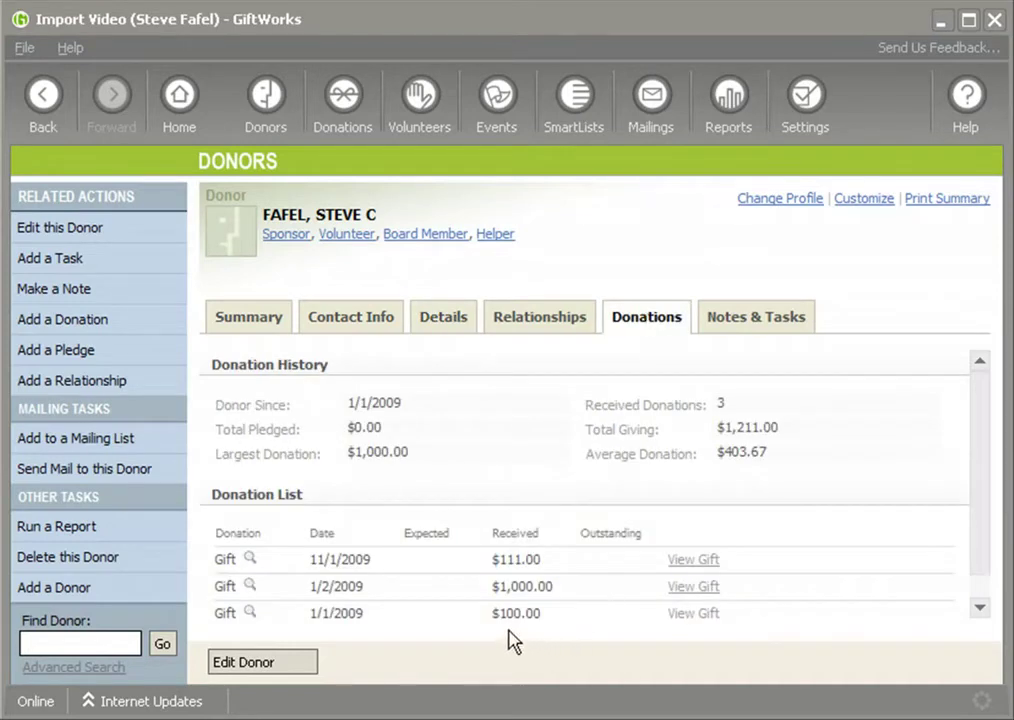
{"action": "double_click", "coordinate": [518, 558]}
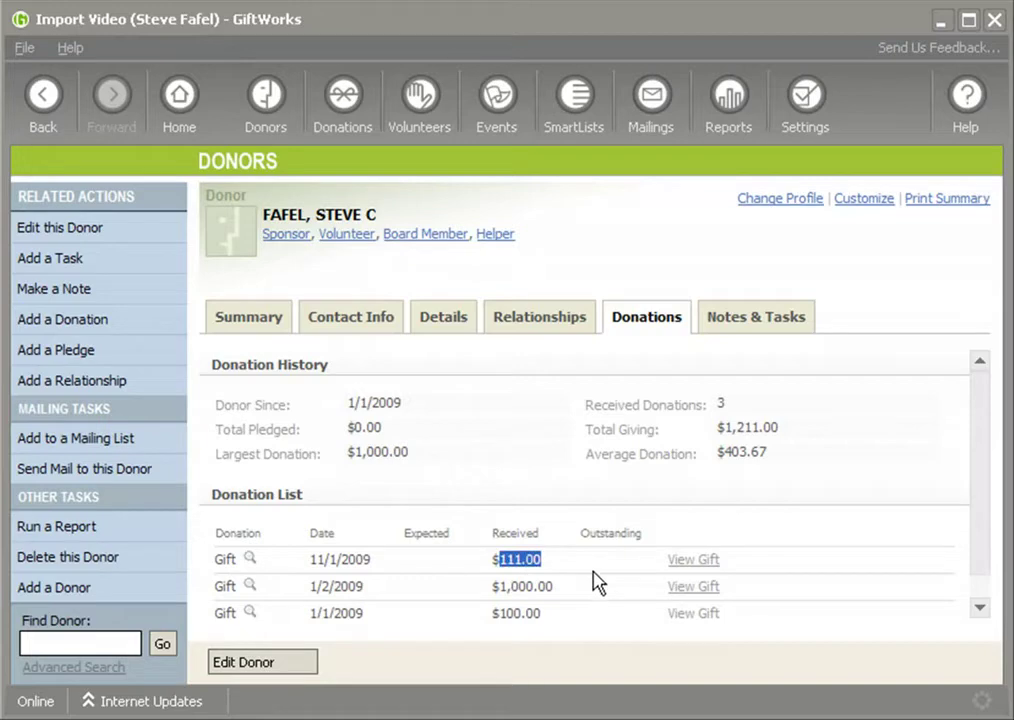
{"action": "left_click", "coordinate": [268, 106]}
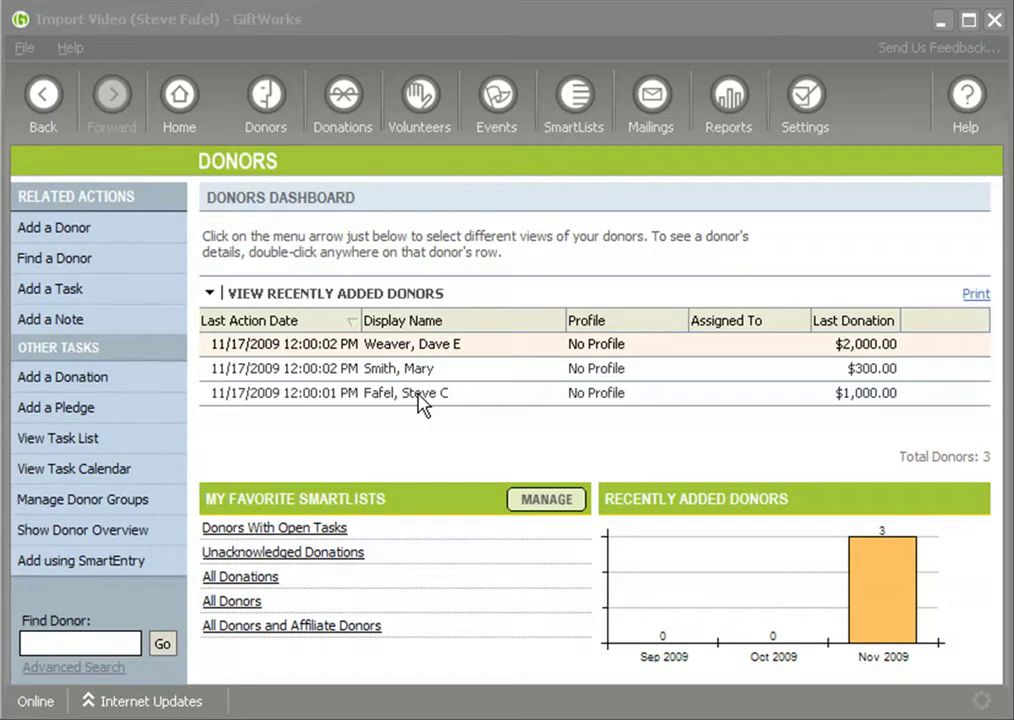
Step: Open the donor's Details tab and highlight the My Old System Id label, its value and the donor's name
{"action": "double_click", "coordinate": [421, 402]}
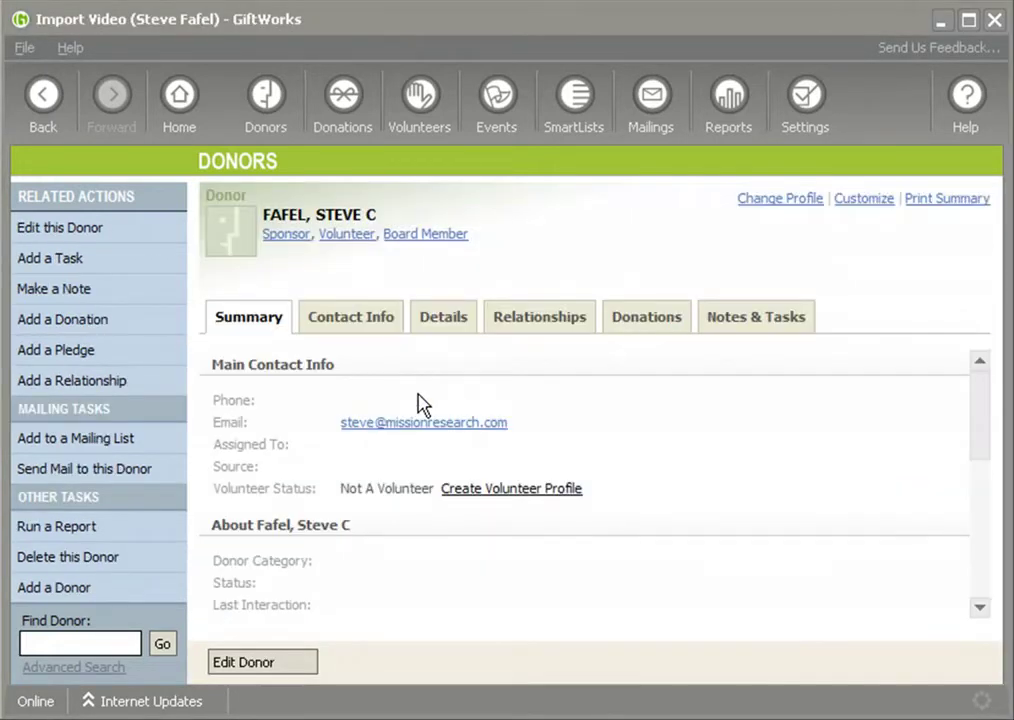
{"action": "left_click_drag", "start_coordinate": [978, 439], "coordinate": [978, 476]}
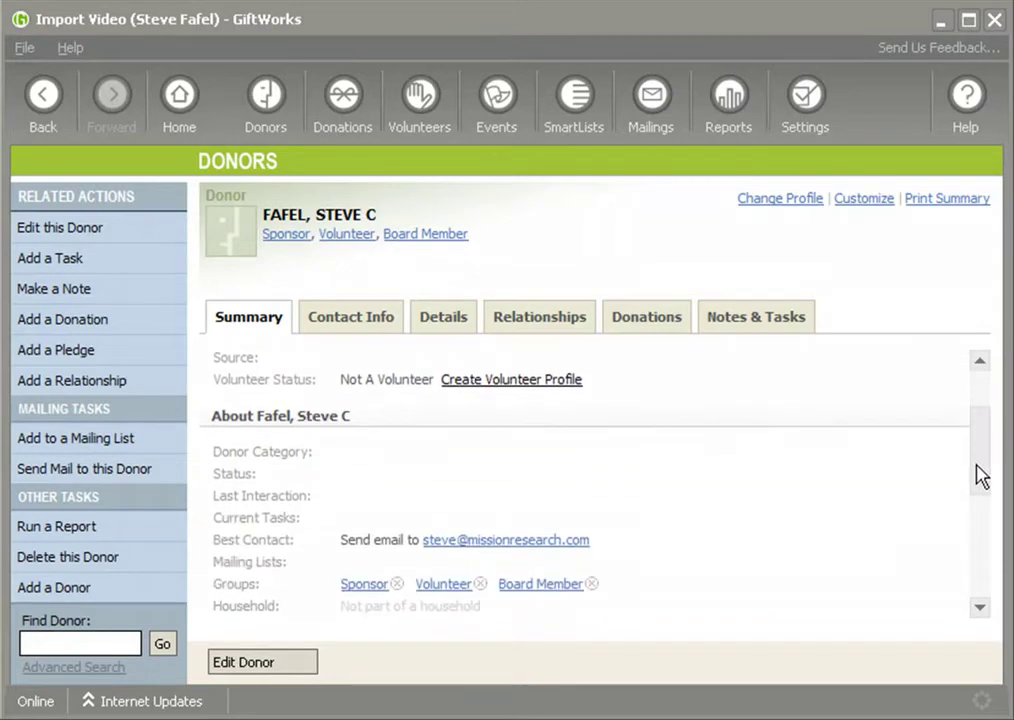
{"action": "left_click", "coordinate": [448, 330]}
{"action": "scroll", "coordinate": [988, 436], "scroll_direction": "down", "scroll_amount": 1}
{"action": "left_click_drag", "start_coordinate": [988, 436], "coordinate": [989, 552]}
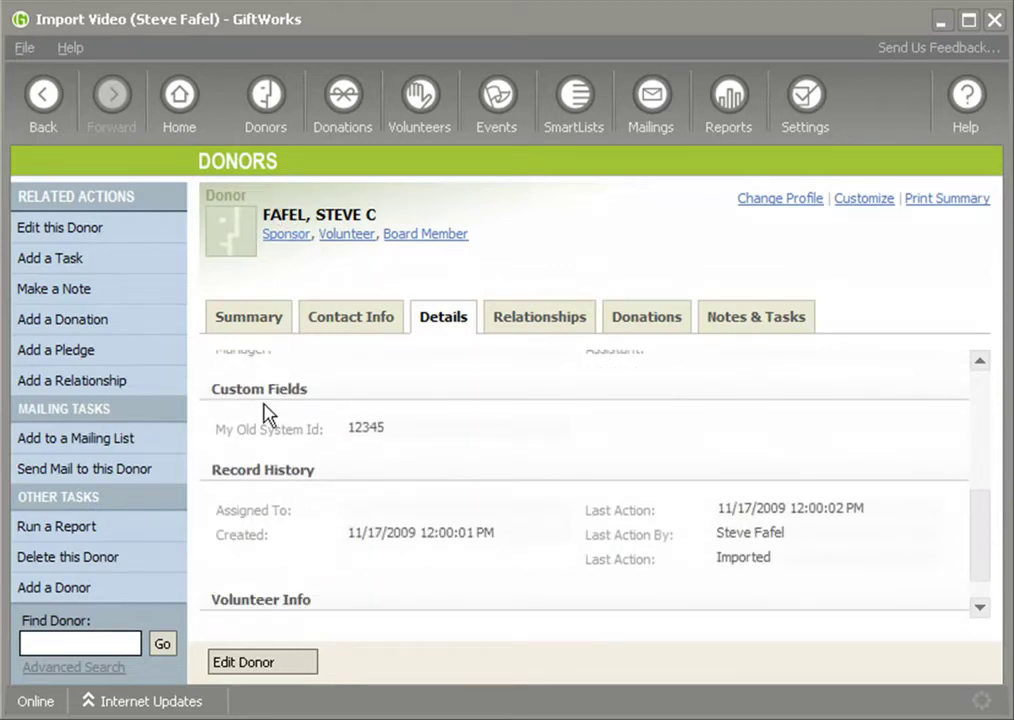
{"action": "left_click_drag", "start_coordinate": [216, 434], "coordinate": [313, 433]}
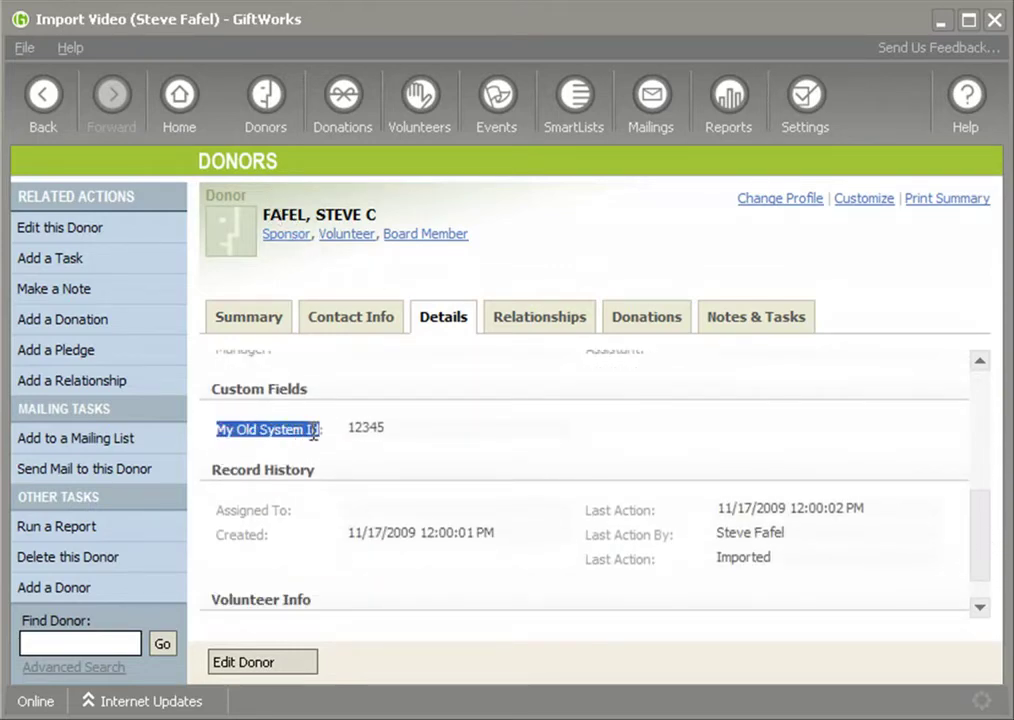
{"action": "left_click", "coordinate": [367, 438]}
{"action": "left_click_drag", "start_coordinate": [353, 430], "coordinate": [385, 438]}
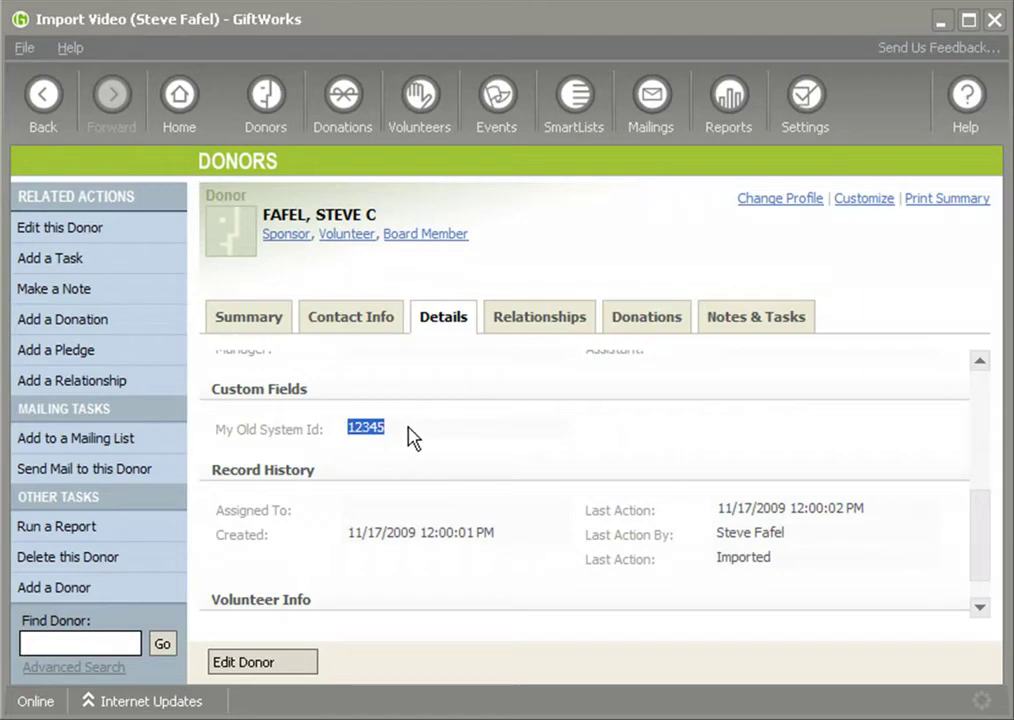
{"action": "left_click", "coordinate": [354, 434]}
{"action": "left_click_drag", "start_coordinate": [350, 433], "coordinate": [386, 435]}
{"action": "left_click_drag", "start_coordinate": [263, 214], "coordinate": [383, 214]}
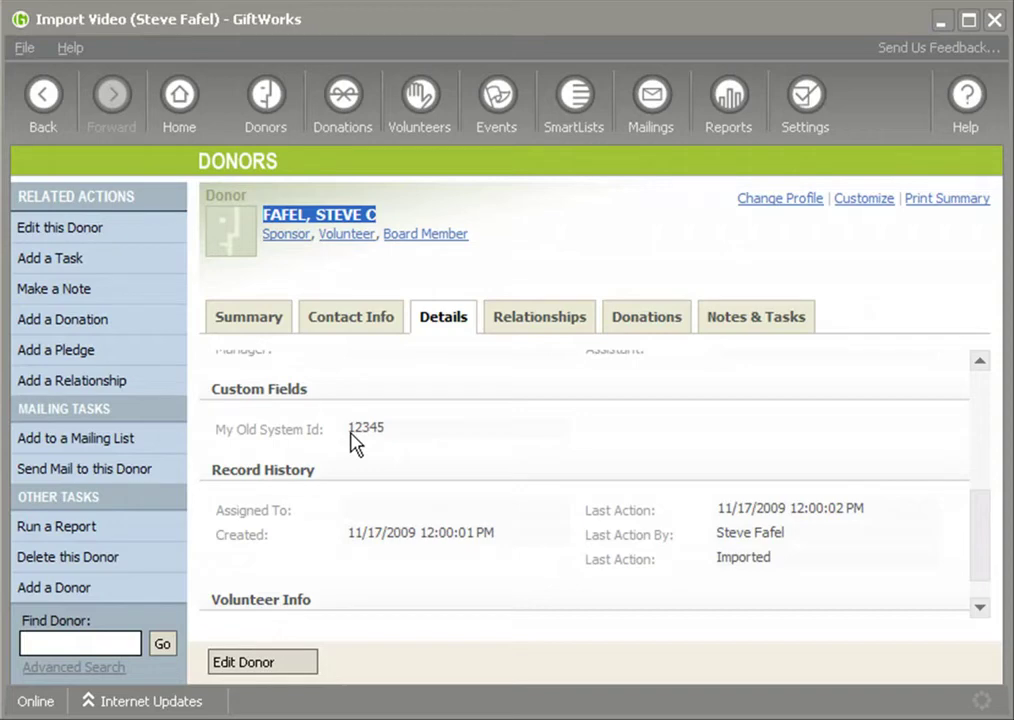
Step: Start Import A File from Settings > Database and Maintenance, load Import2.xls, and reach its preview
{"action": "left_click", "coordinate": [810, 100]}
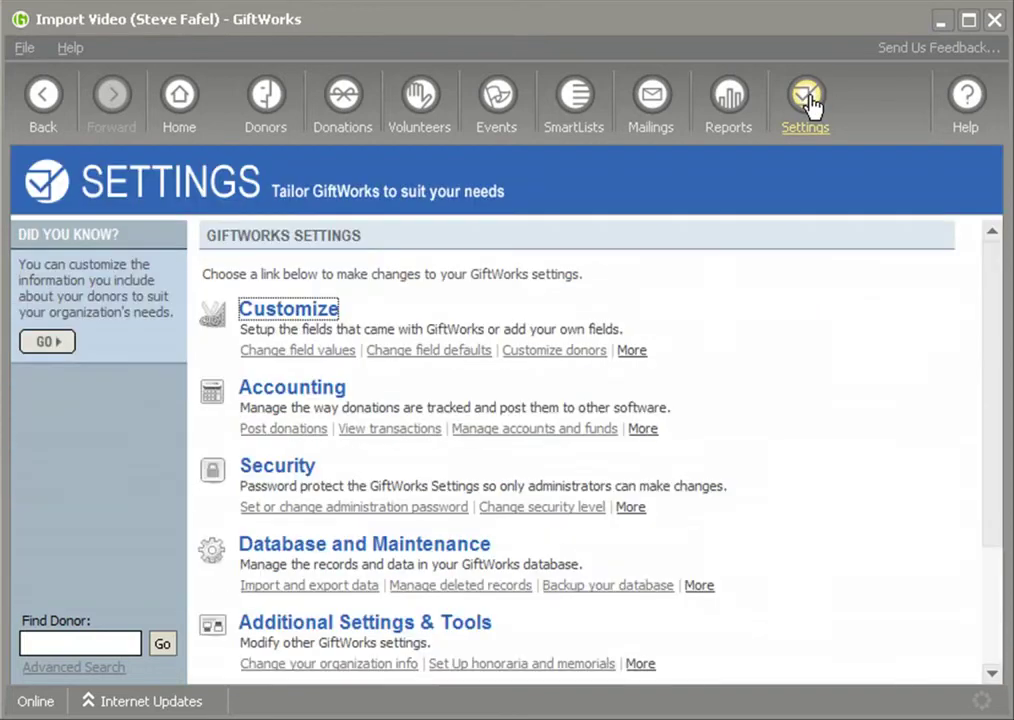
{"action": "left_click", "coordinate": [420, 545]}
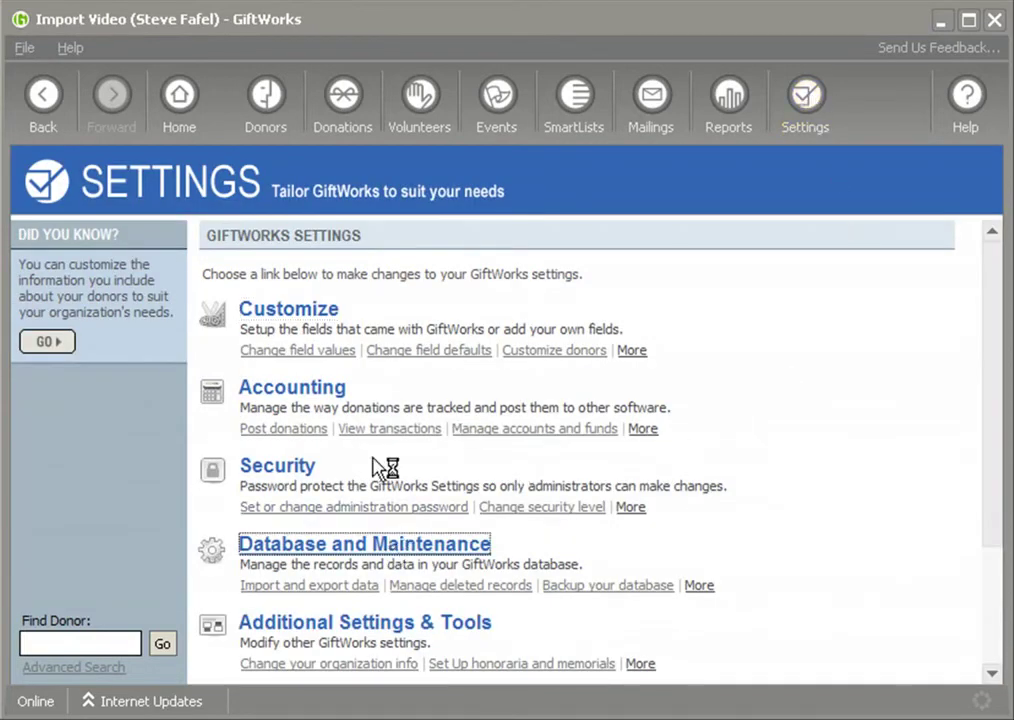
{"action": "left_click", "coordinate": [285, 273]}
{"action": "left_click", "coordinate": [308, 274]}
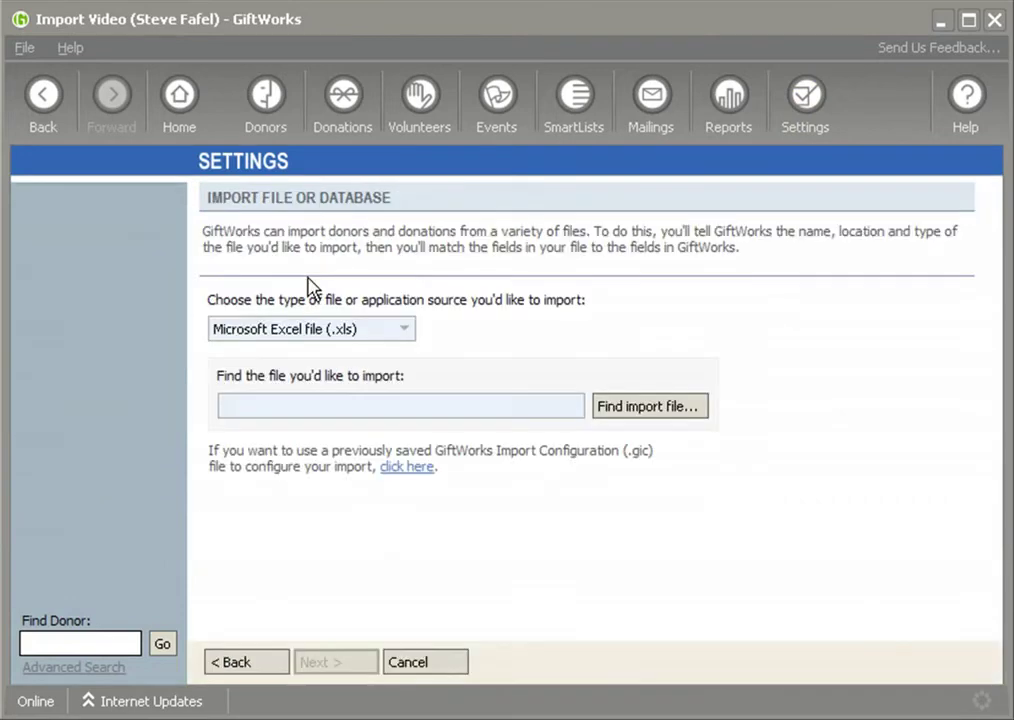
{"action": "left_click", "coordinate": [630, 408]}
{"action": "left_click", "coordinate": [165, 196]}
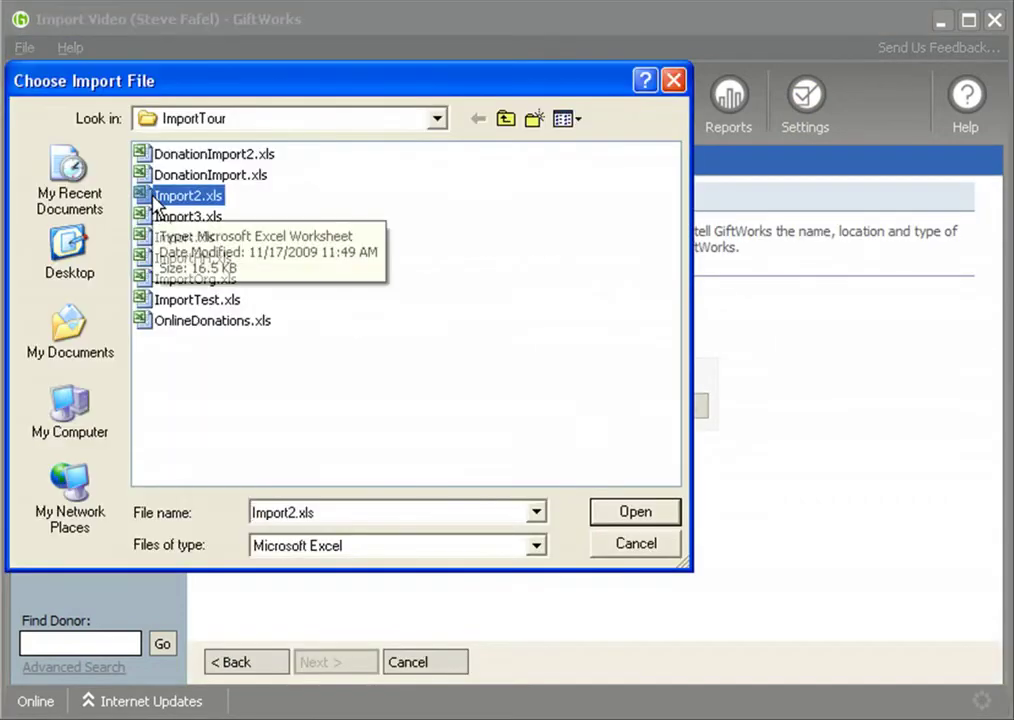
{"action": "left_click", "coordinate": [635, 511]}
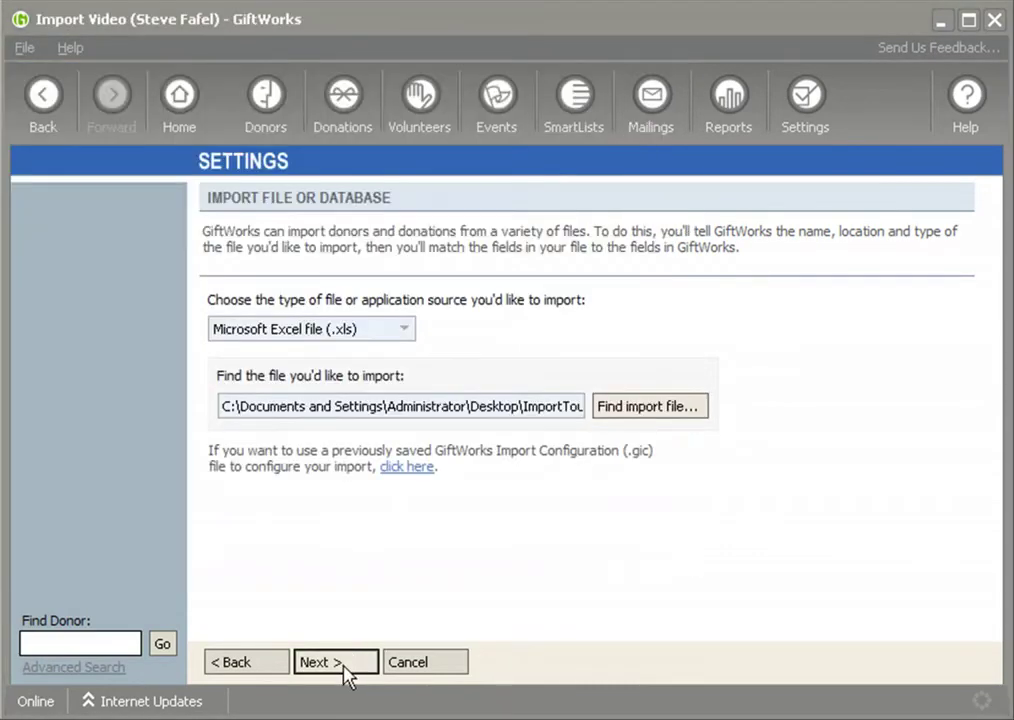
{"action": "left_click", "coordinate": [340, 662]}
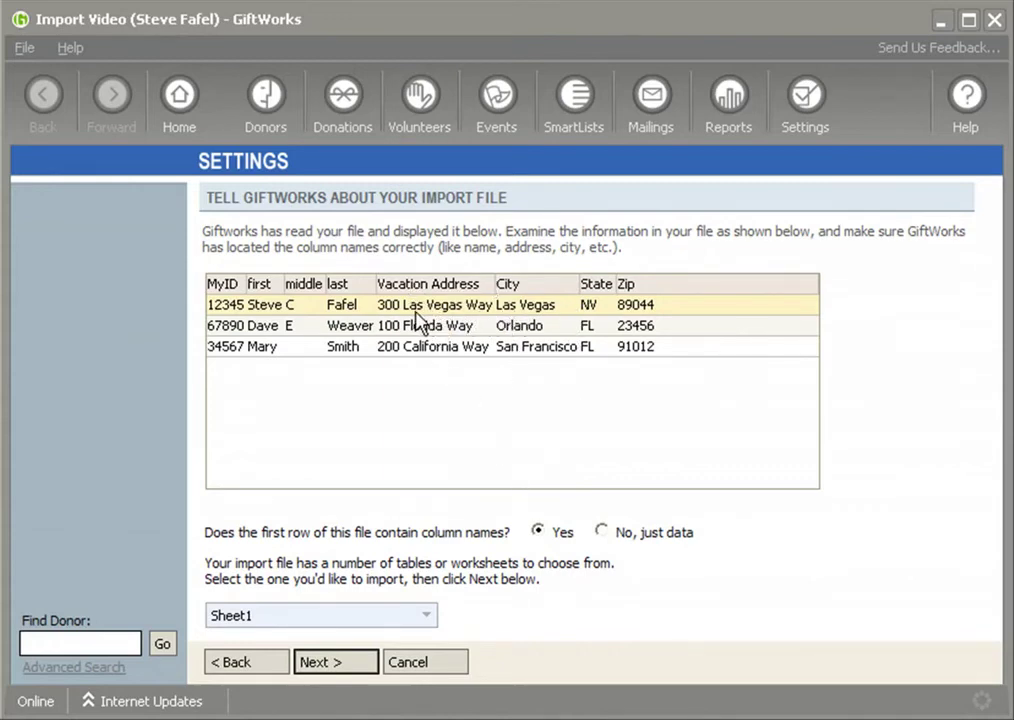
Step: Match existing donors by the import's MyID column against the My Old System Id field
{"action": "left_click", "coordinate": [340, 665]}
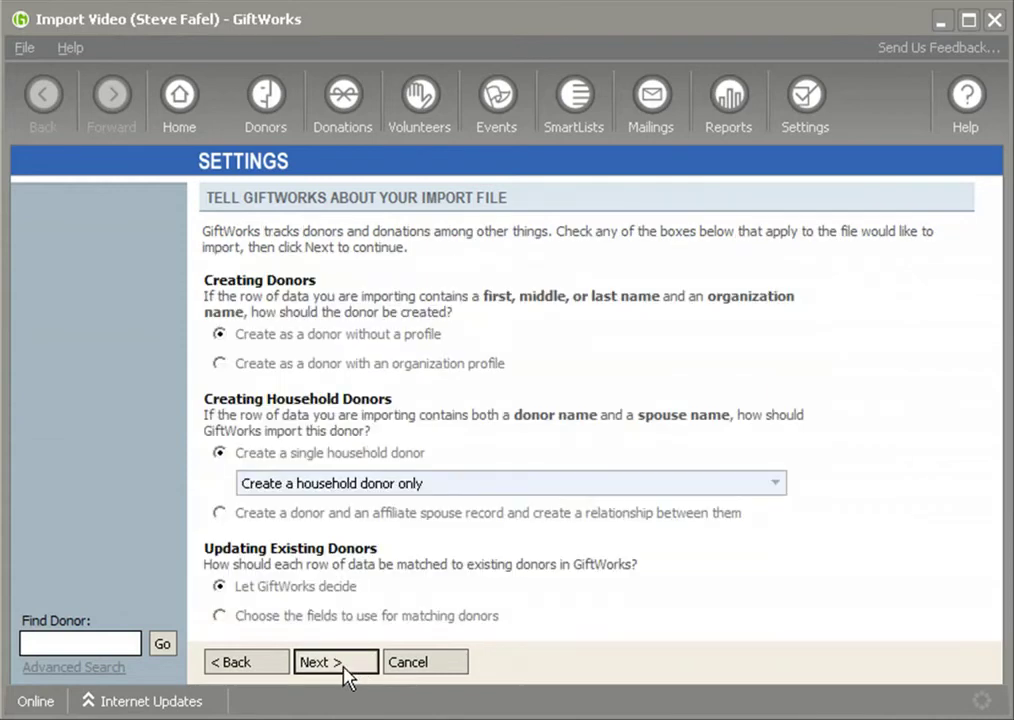
{"action": "left_click", "coordinate": [219, 616]}
{"action": "left_click_drag", "start_coordinate": [240, 616], "coordinate": [464, 614]}
{"action": "scroll", "coordinate": [520, 600], "scroll_direction": "down", "scroll_amount": 2}
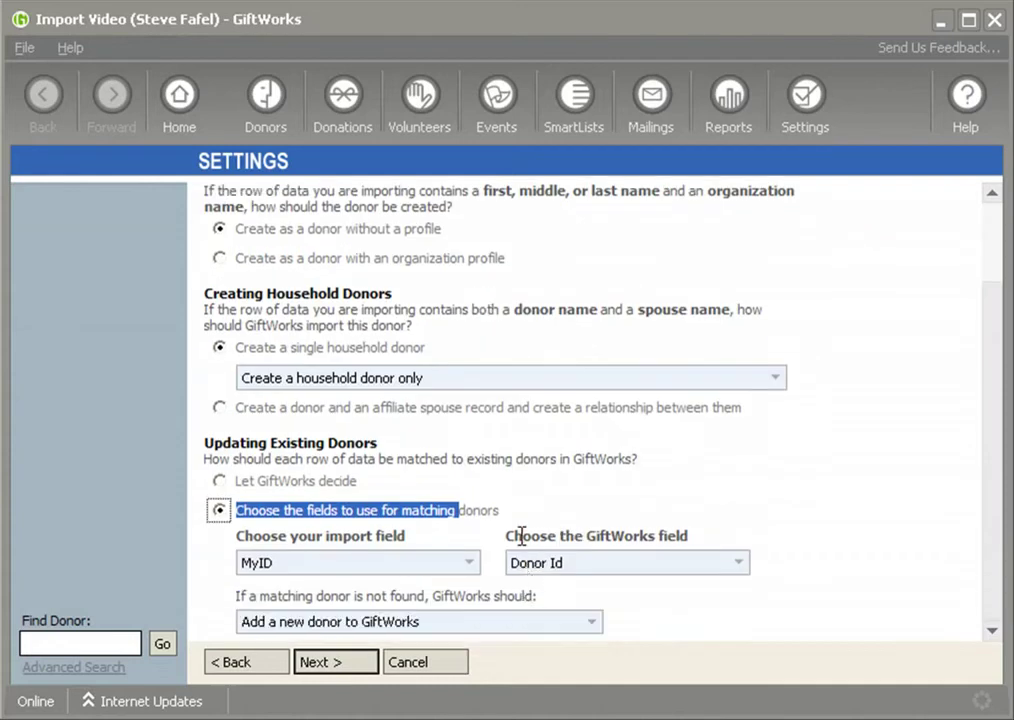
{"action": "left_click", "coordinate": [516, 536]}
{"action": "left_click", "coordinate": [470, 565]}
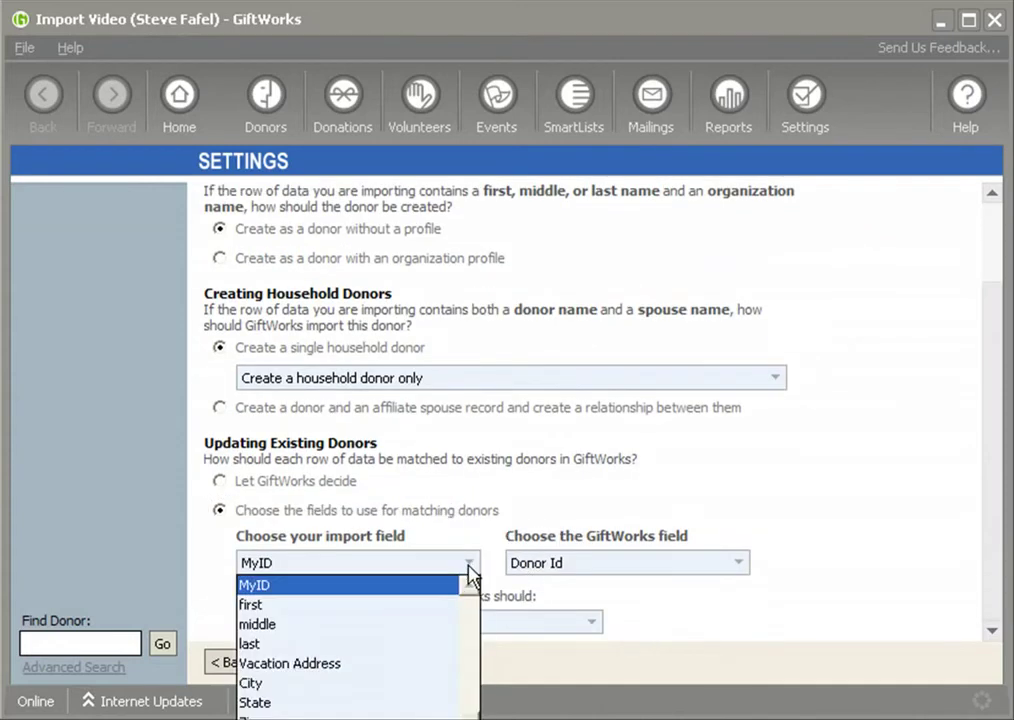
{"action": "left_click", "coordinate": [248, 588]}
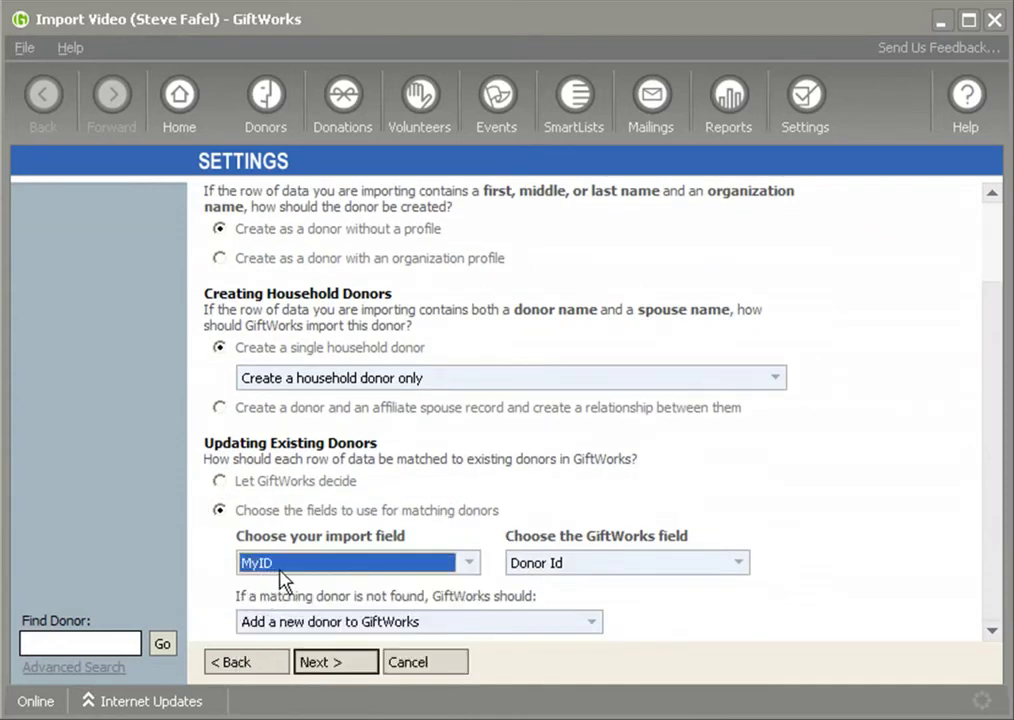
{"action": "left_click", "coordinate": [586, 565]}
{"action": "left_click", "coordinate": [566, 643]}
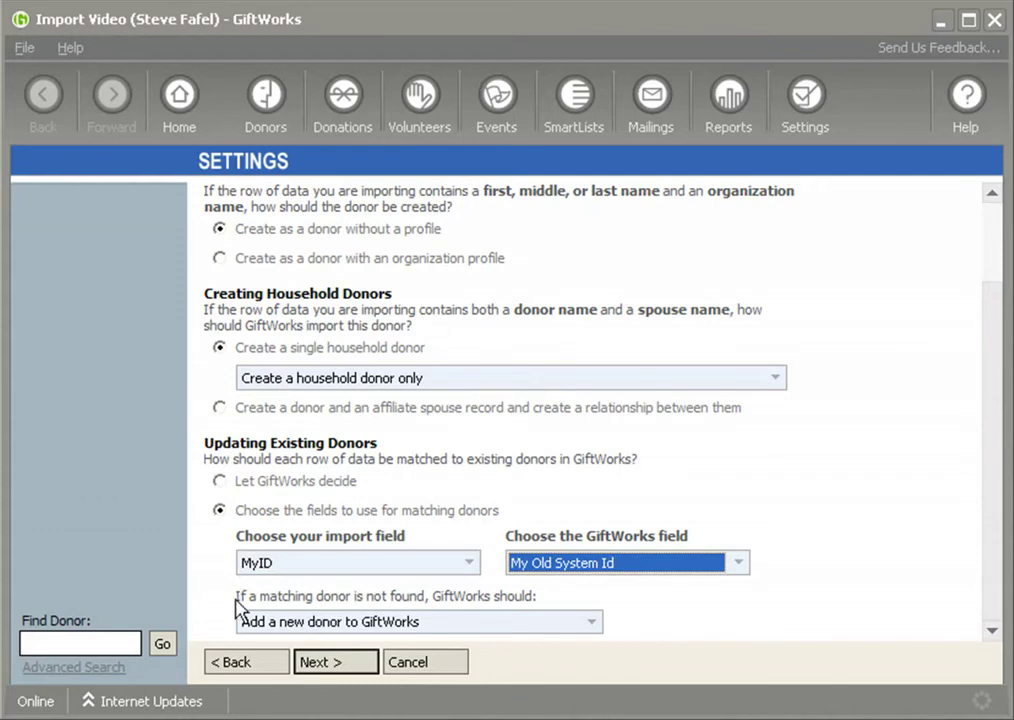
Step: Set unmatched donors to 'Ignore the row of import data' and continue
{"action": "left_click_drag", "start_coordinate": [237, 598], "coordinate": [534, 597]}
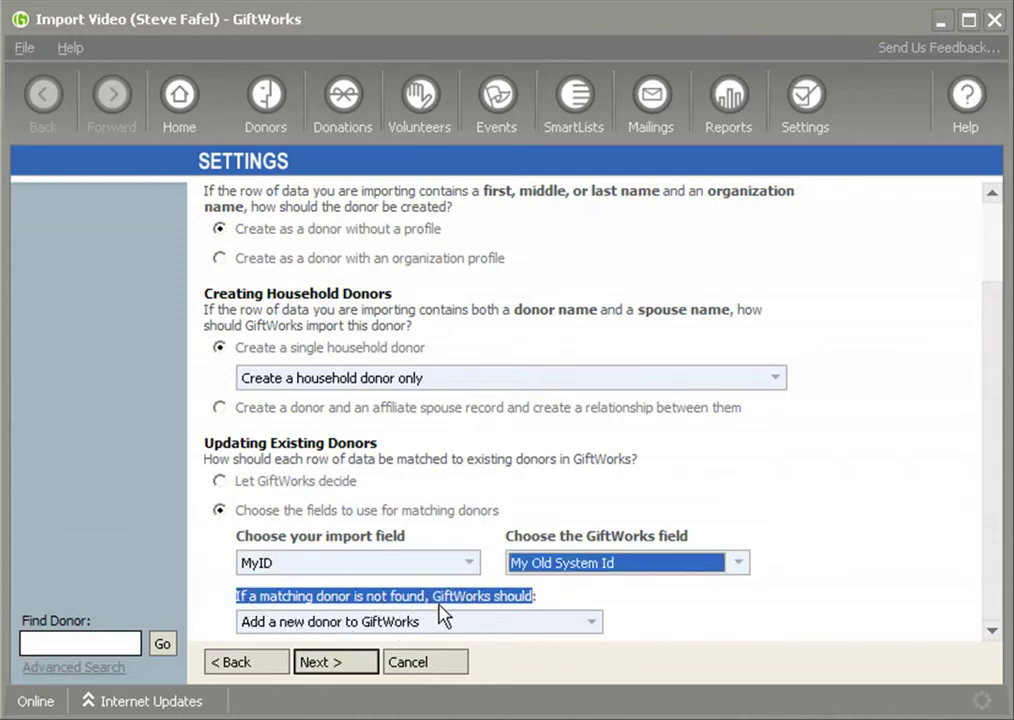
{"action": "left_click", "coordinate": [493, 624]}
{"action": "left_click", "coordinate": [373, 665]}
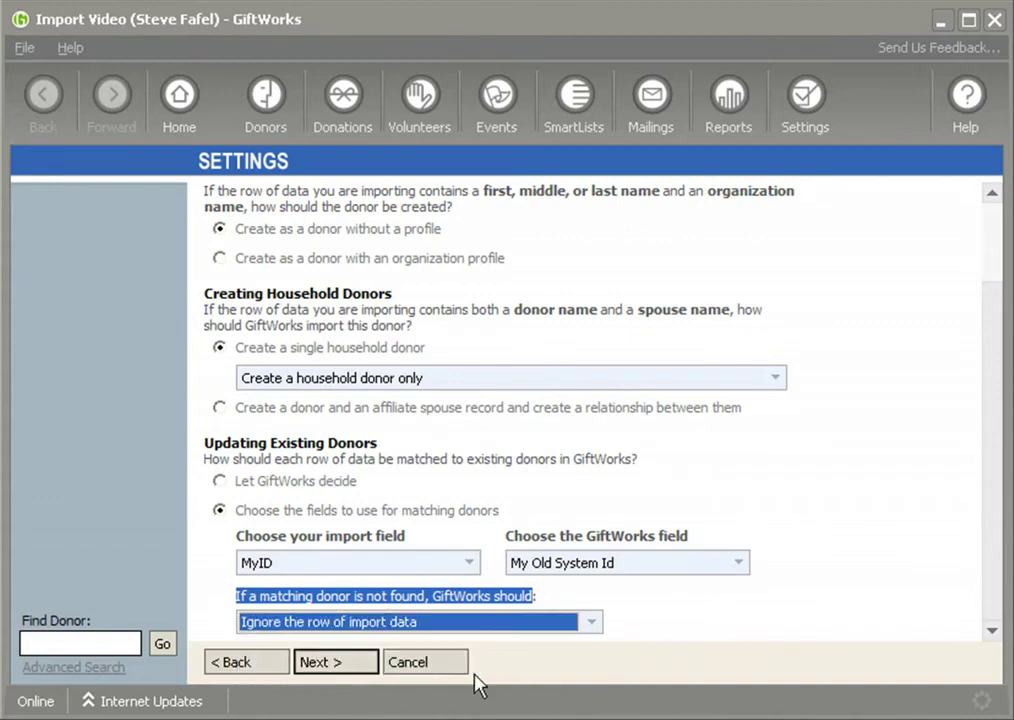
{"action": "left_click", "coordinate": [333, 663]}
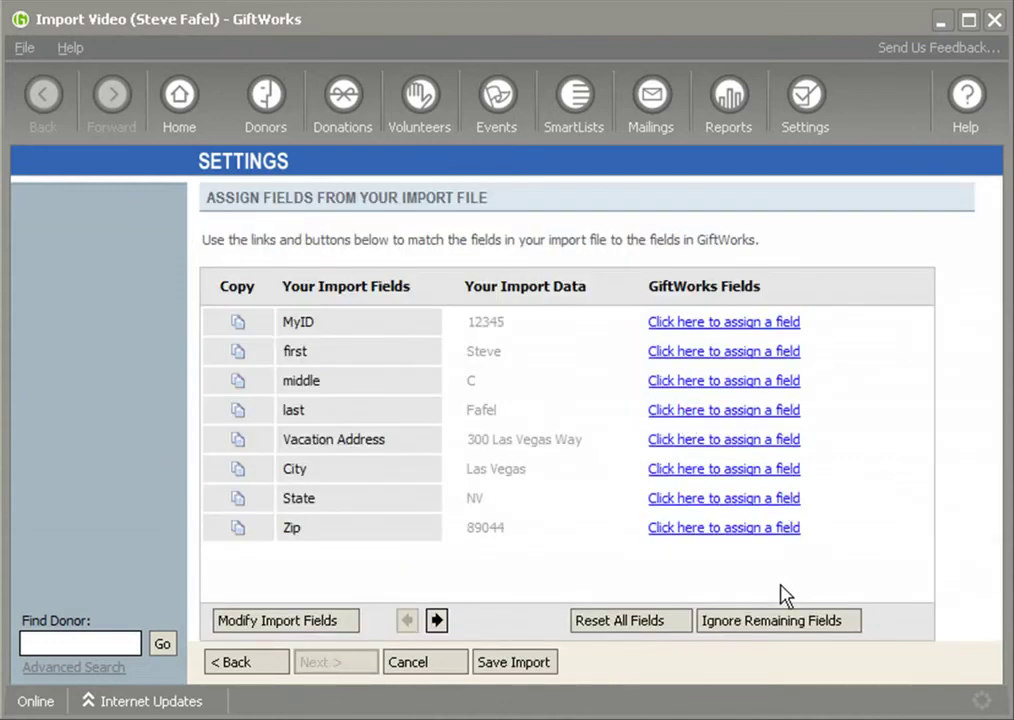
Step: Ignore all import fields, then map Vacation Address and City to Donor Address 1 Street 1 and City
{"action": "left_click", "coordinate": [766, 622]}
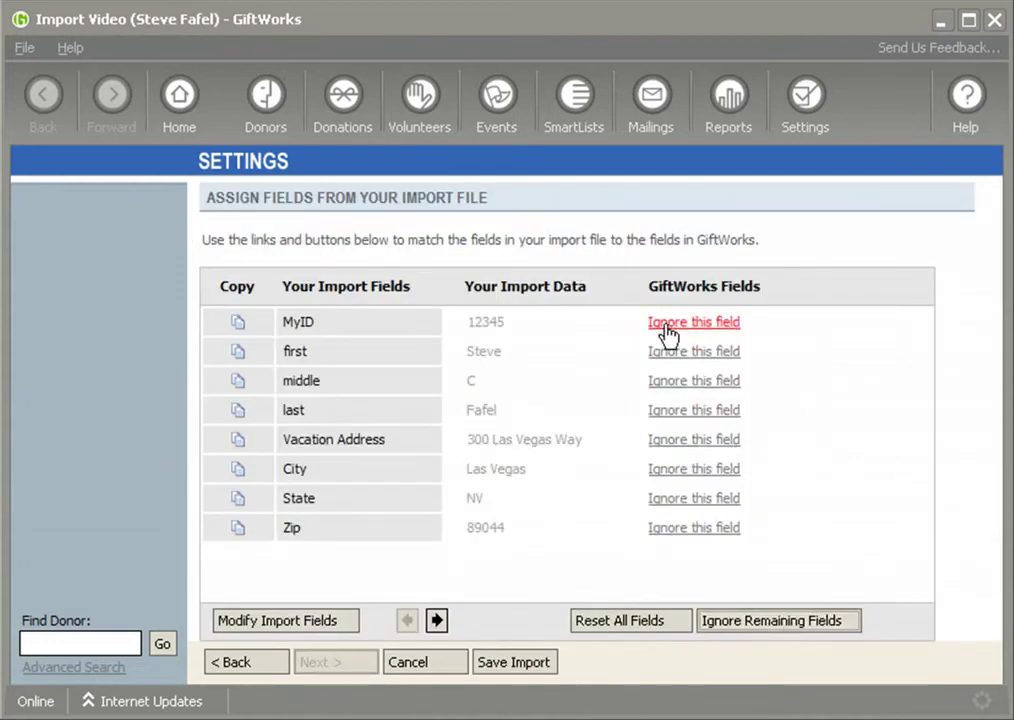
{"action": "left_click", "coordinate": [685, 442]}
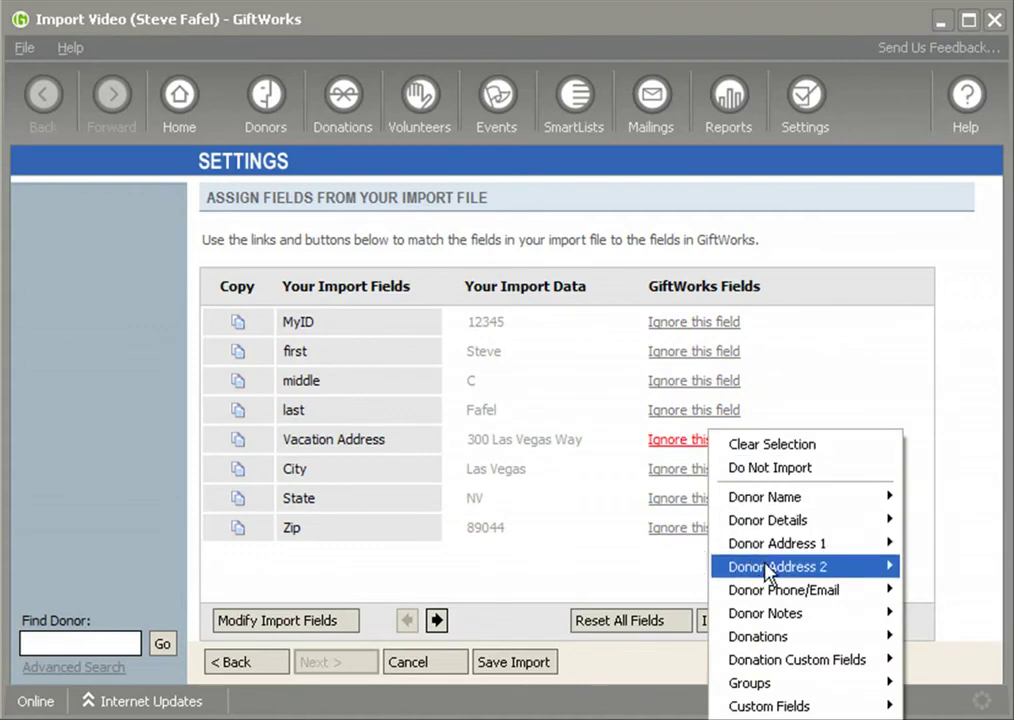
{"action": "mouse_move", "coordinate": [826, 545]}
{"action": "left_click", "coordinate": [925, 567]}
{"action": "left_click", "coordinate": [692, 470]}
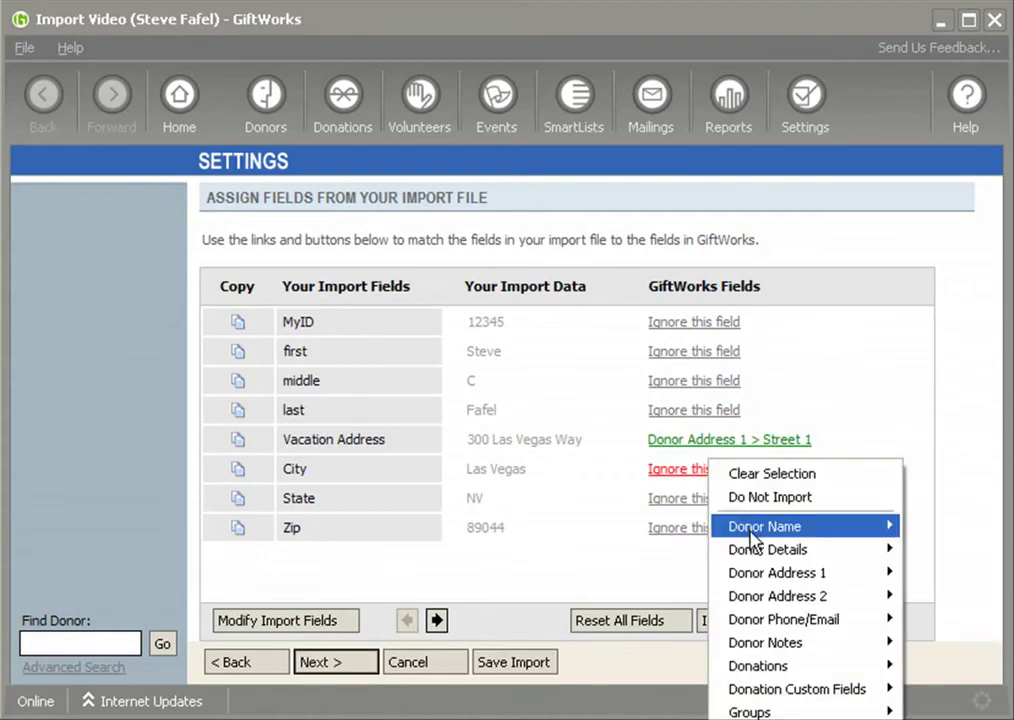
{"action": "mouse_move", "coordinate": [770, 573]}
{"action": "left_click", "coordinate": [928, 640]}
Step: Map State and Zip to Donor Address 1 State/Province and ZIP/Postal Code, then continue to review
{"action": "left_click", "coordinate": [720, 500]}
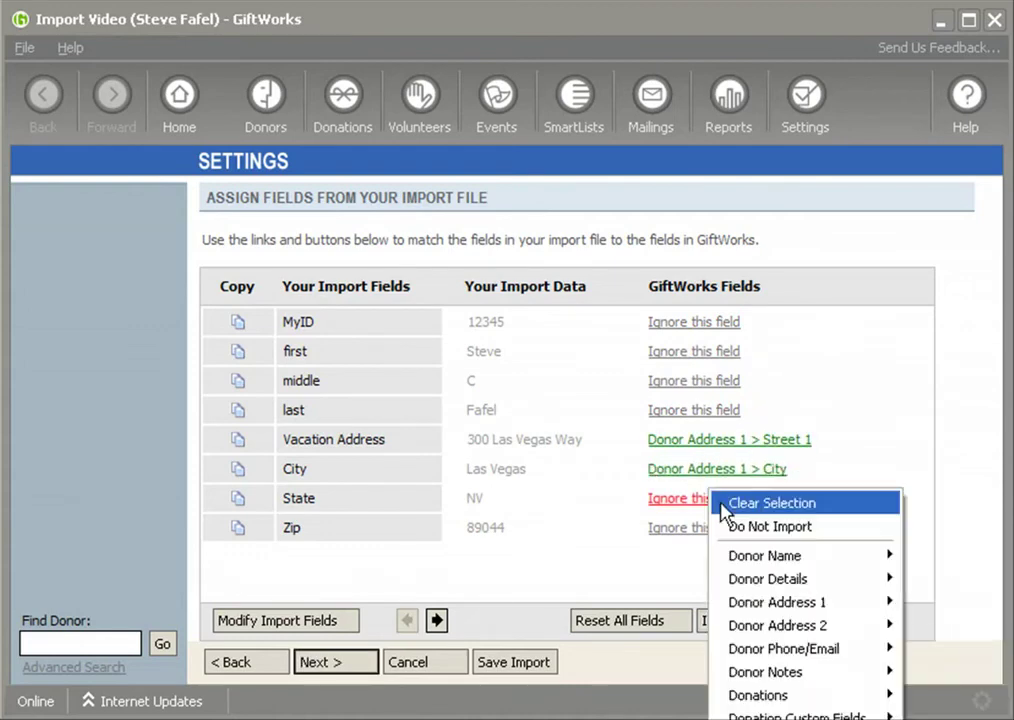
{"action": "mouse_move", "coordinate": [790, 603]}
{"action": "left_click", "coordinate": [960, 695]}
{"action": "left_click", "coordinate": [712, 535]}
{"action": "mouse_move", "coordinate": [745, 638]}
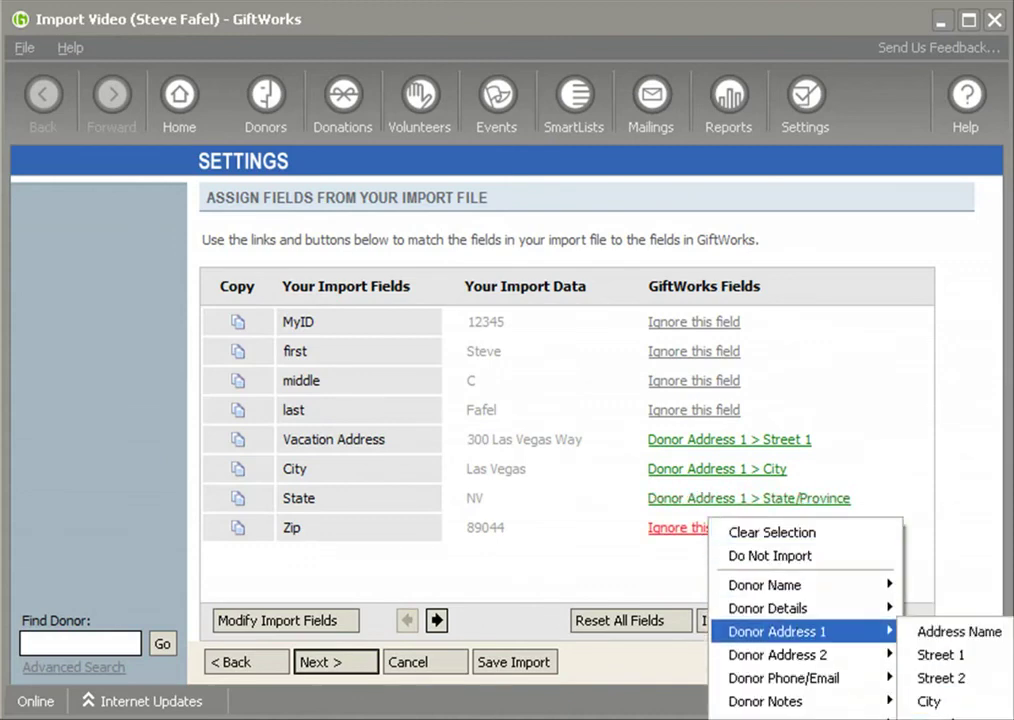
{"action": "left_click", "coordinate": [940, 716]}
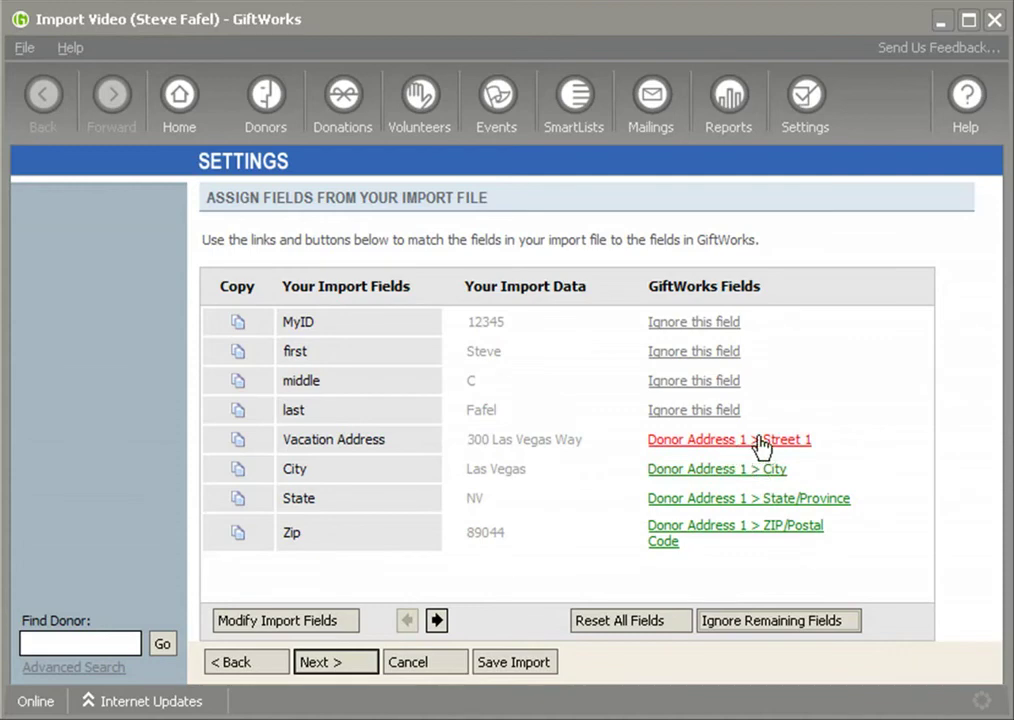
{"action": "left_click", "coordinate": [336, 663]}
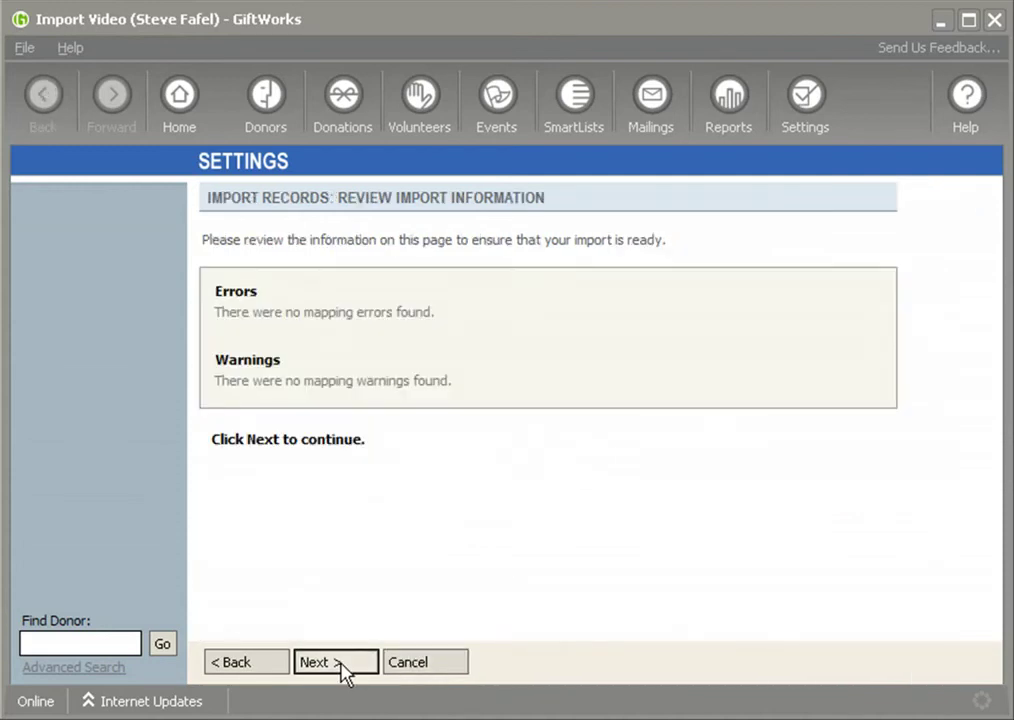
Step: Run a test import of the three records and dismiss the results
{"action": "left_click", "coordinate": [340, 664]}
{"action": "left_click", "coordinate": [244, 291]}
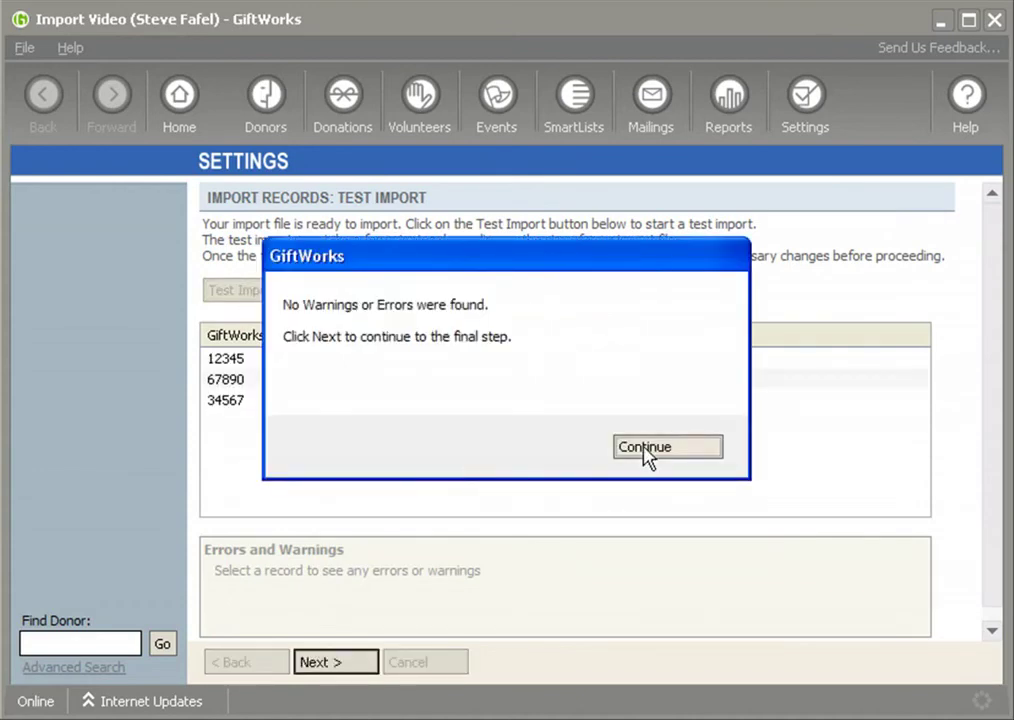
{"action": "left_click", "coordinate": [645, 451]}
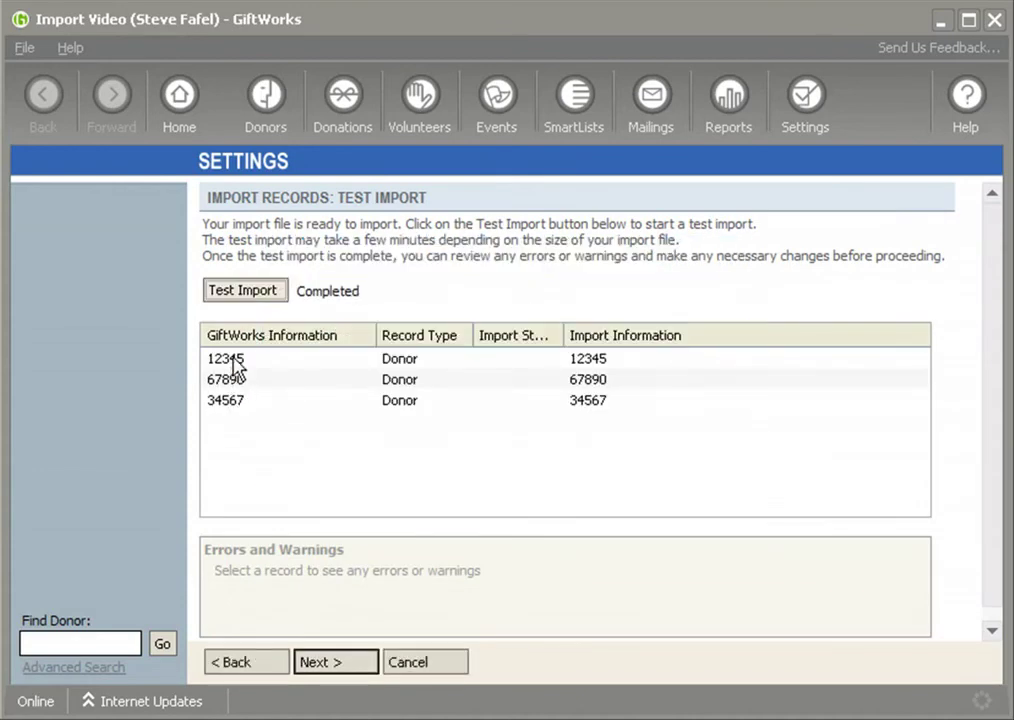
Step: Complete the import, confirming it, and finish the wizard
{"action": "left_click", "coordinate": [333, 662]}
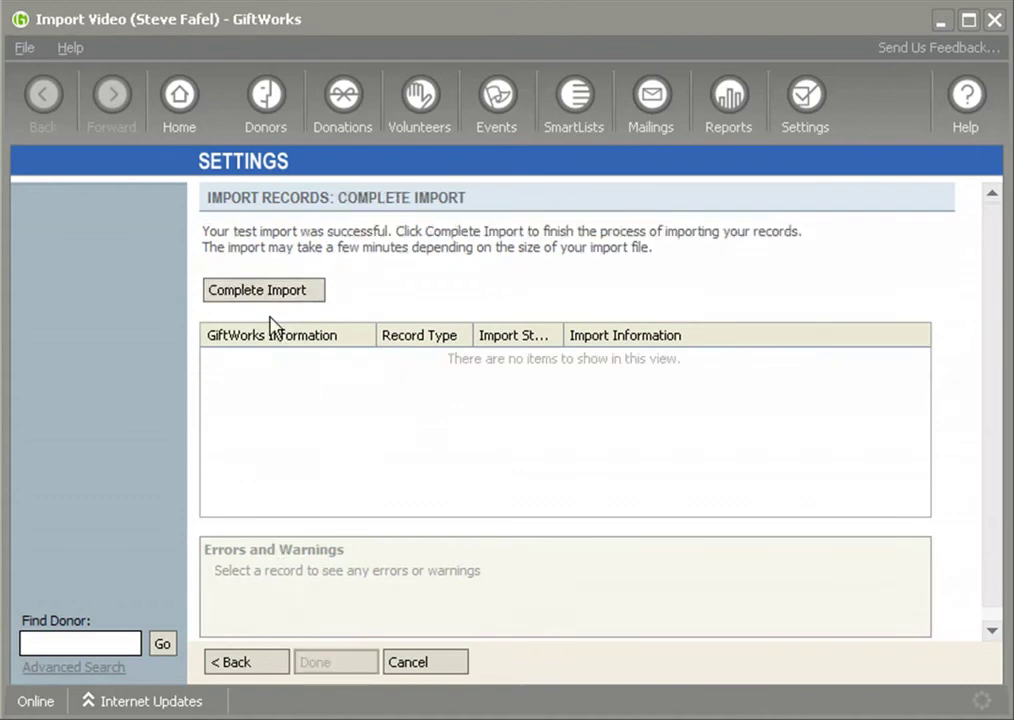
{"action": "left_click", "coordinate": [256, 292]}
{"action": "left_click", "coordinate": [424, 486]}
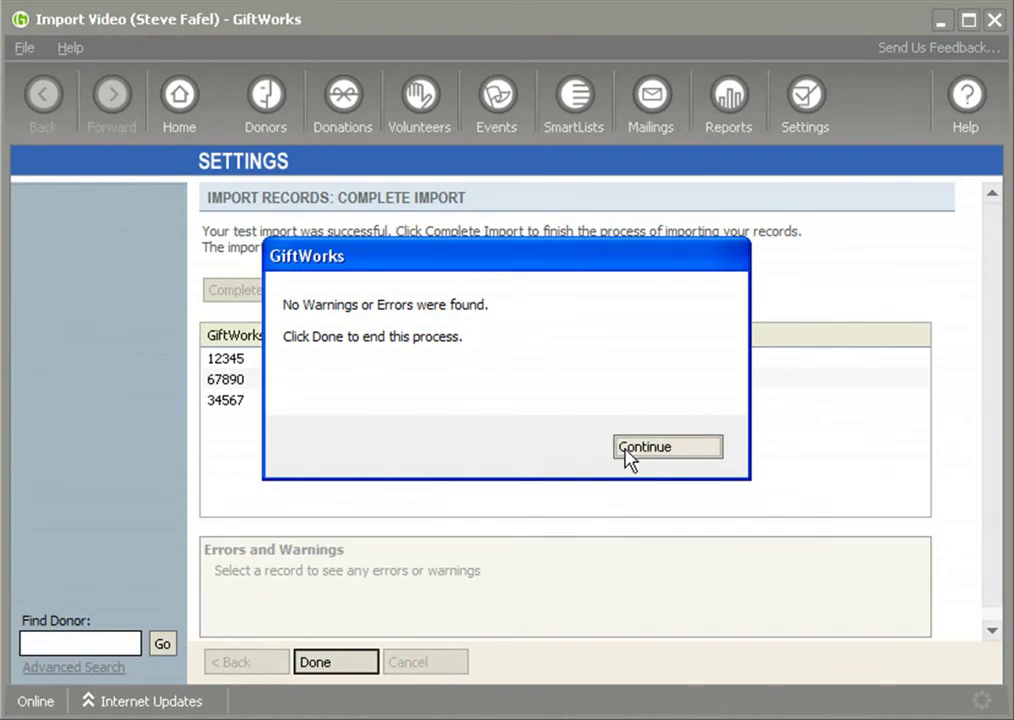
{"action": "left_click", "coordinate": [625, 450]}
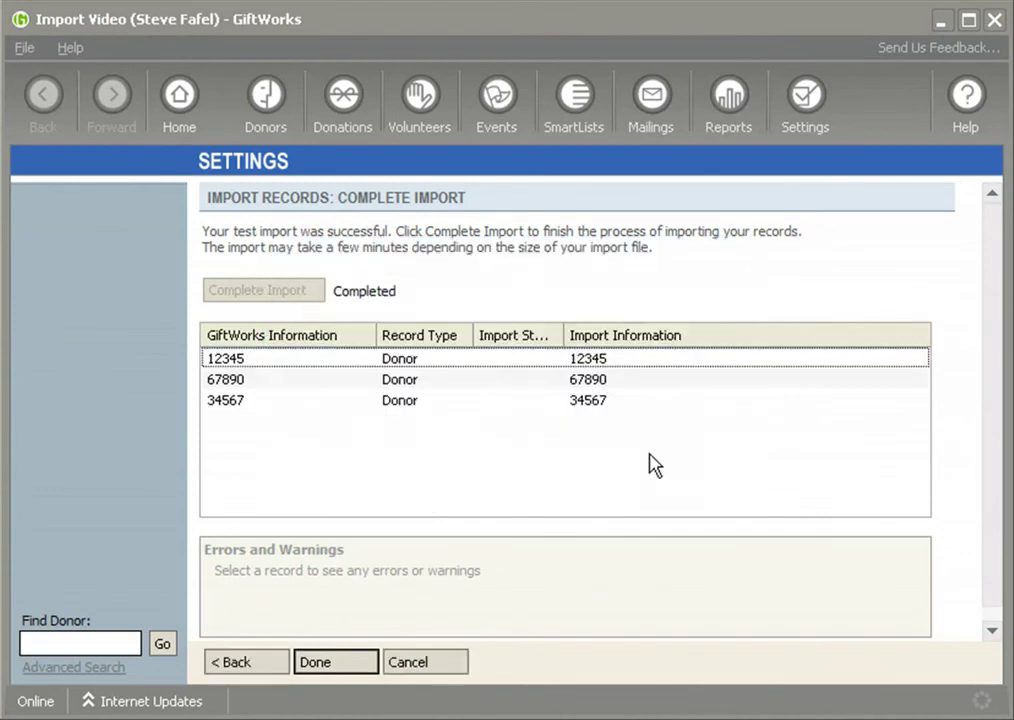
{"action": "left_click", "coordinate": [350, 665]}
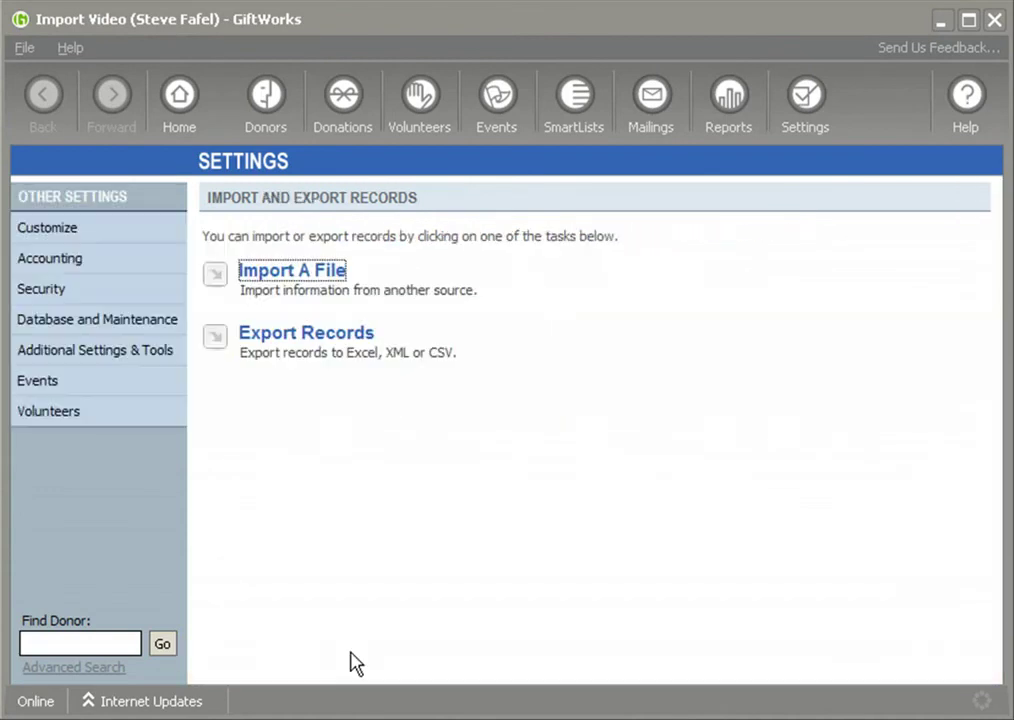
Step: Verify the updated donor's primary mailing address is now the imported vacation address, then return to Donors
{"action": "left_click", "coordinate": [267, 100]}
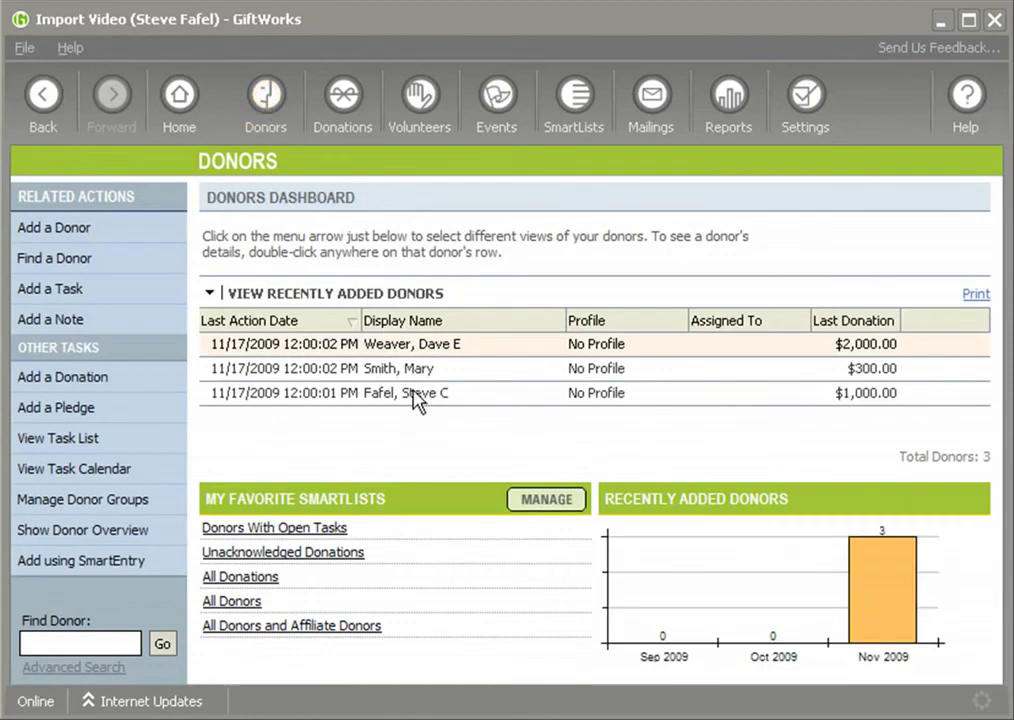
{"action": "left_click", "coordinate": [418, 400]}
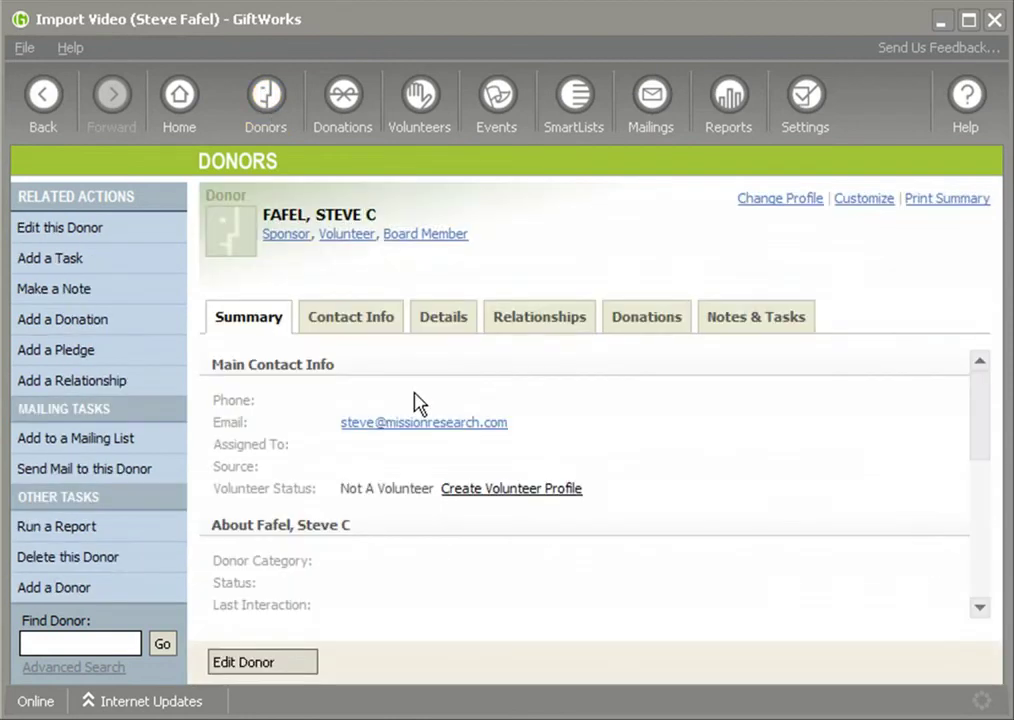
{"action": "left_click", "coordinate": [358, 317]}
{"action": "left_click_drag", "start_coordinate": [220, 516], "coordinate": [345, 532]}
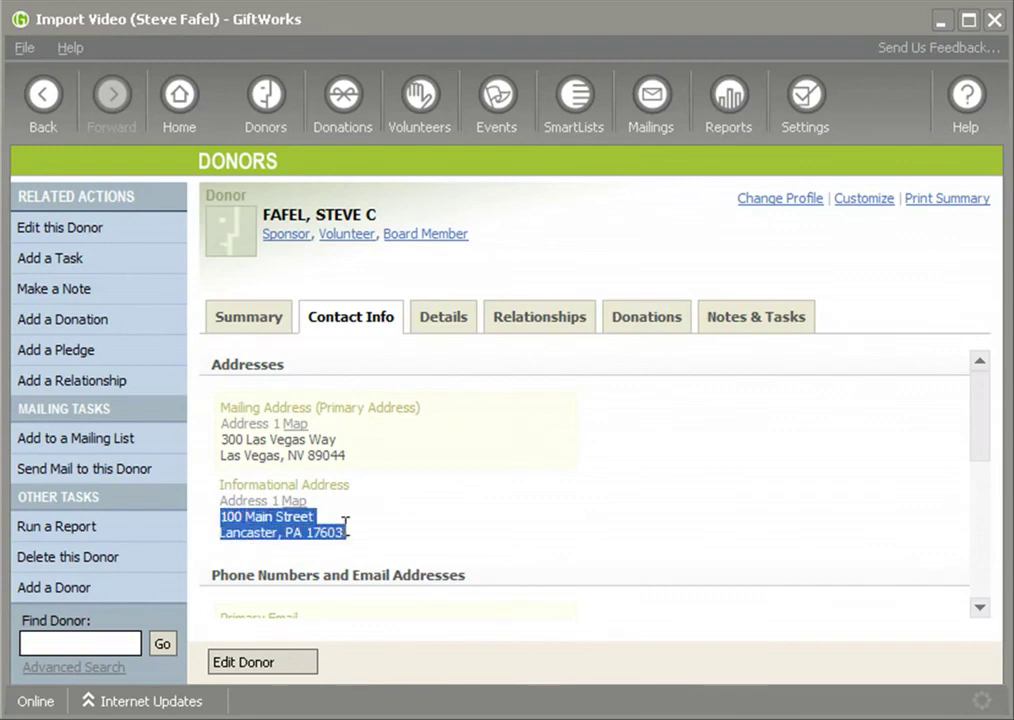
{"action": "left_click", "coordinate": [225, 452]}
{"action": "left_click_drag", "start_coordinate": [222, 440], "coordinate": [344, 461]}
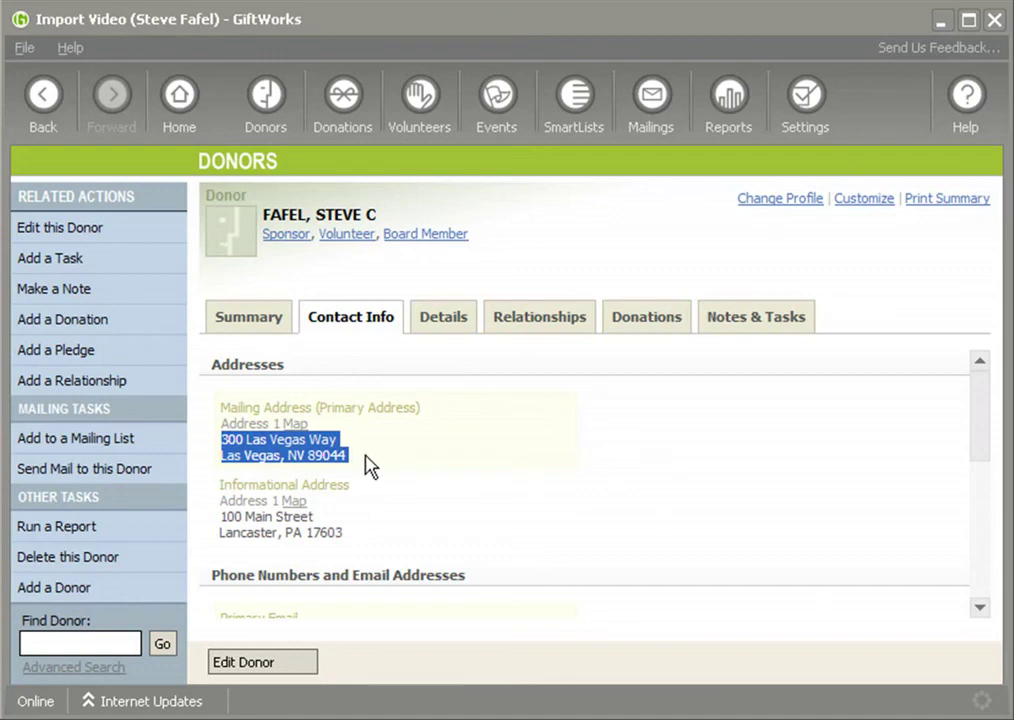
{"action": "left_click", "coordinate": [267, 104]}
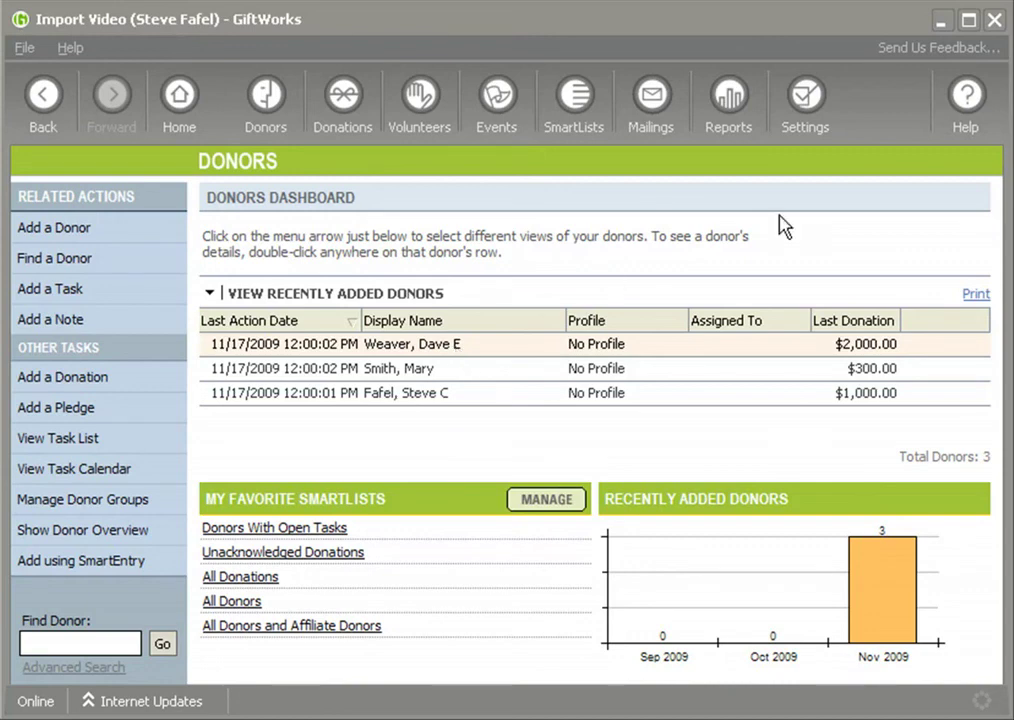
{"action": "left_click", "coordinate": [966, 95]}
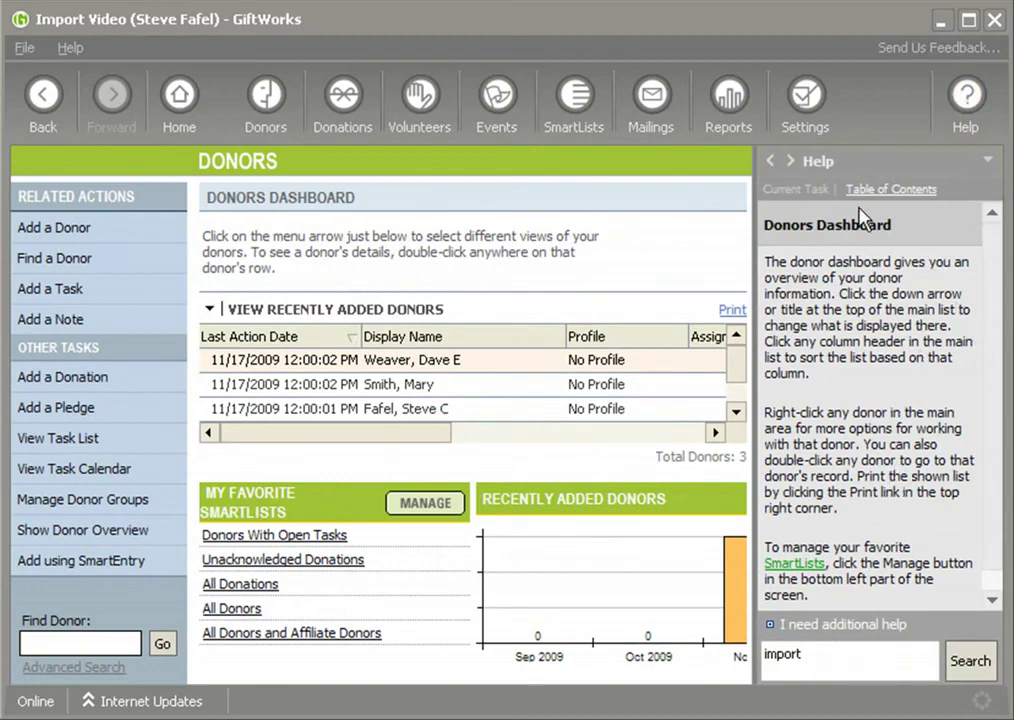
{"action": "left_click", "coordinate": [966, 100]}
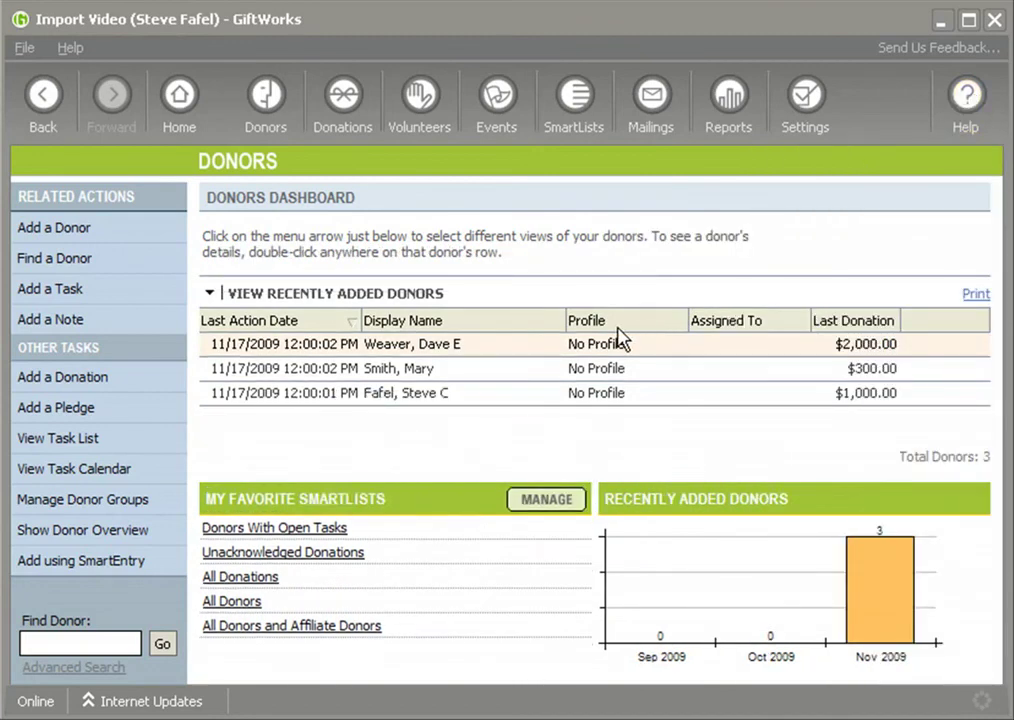